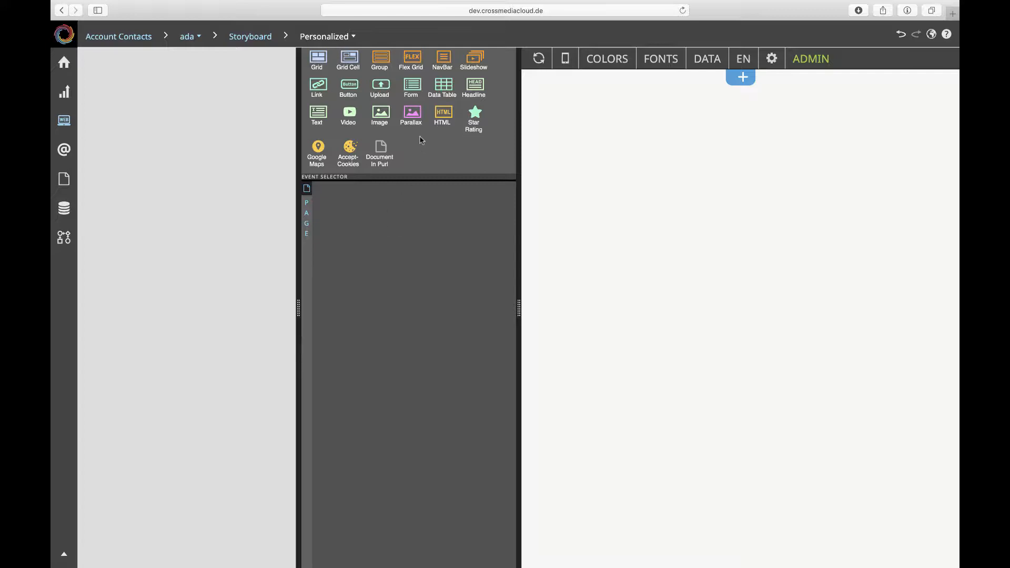
# Add an Advanced Data Apps Base to the empty page and place an Input element inside it.
pyautogui.scroll(-5, 421, 137)
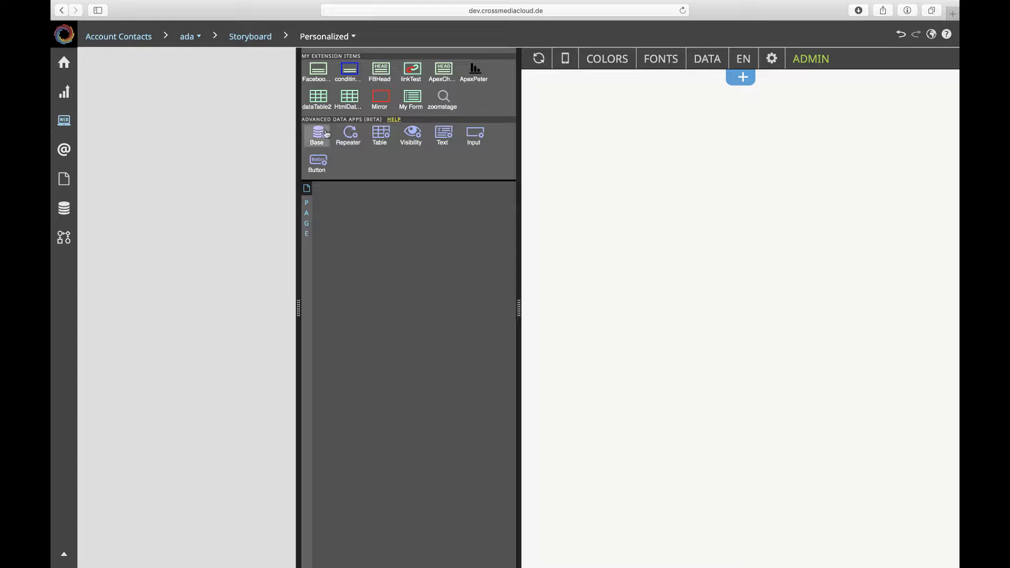
pyautogui.moveTo(319, 134); pyautogui.dragTo(372, 238)
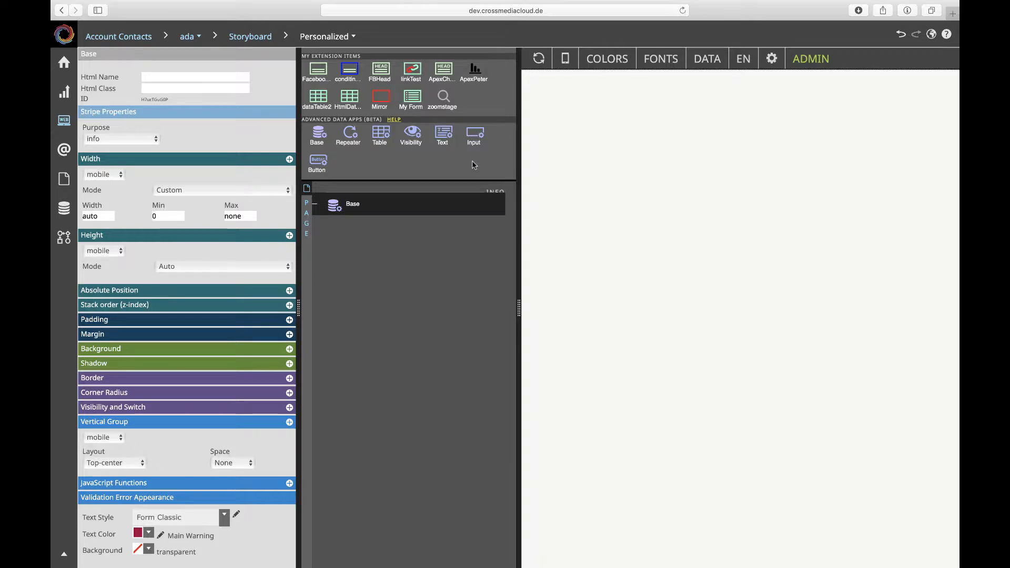
pyautogui.moveTo(475, 134); pyautogui.dragTo(332, 204)
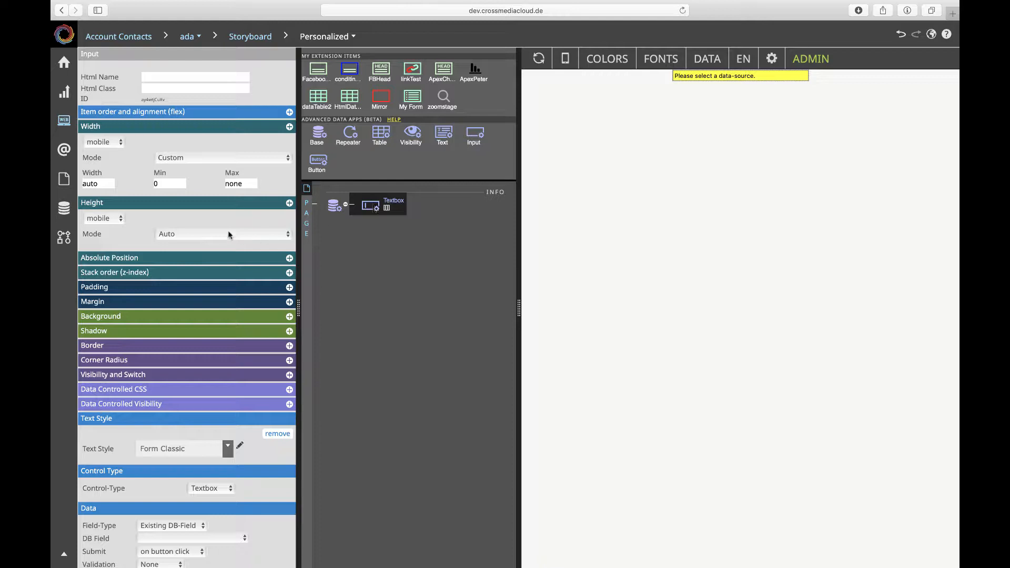
# Bind the textbox to the existing database field FirstName and set it to submit on value change.
pyautogui.scroll(-3, 227, 228)
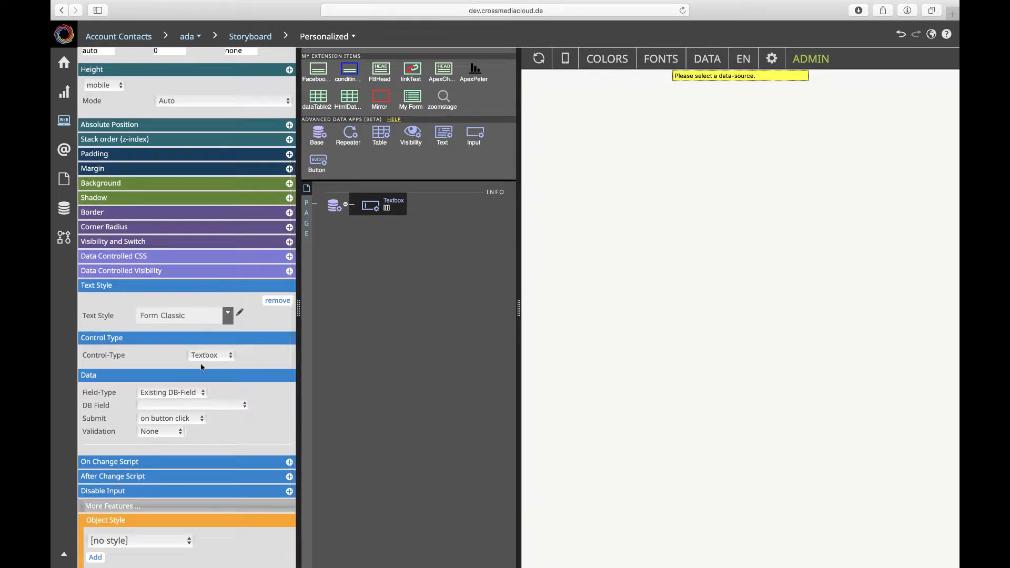
pyautogui.click(169, 393)
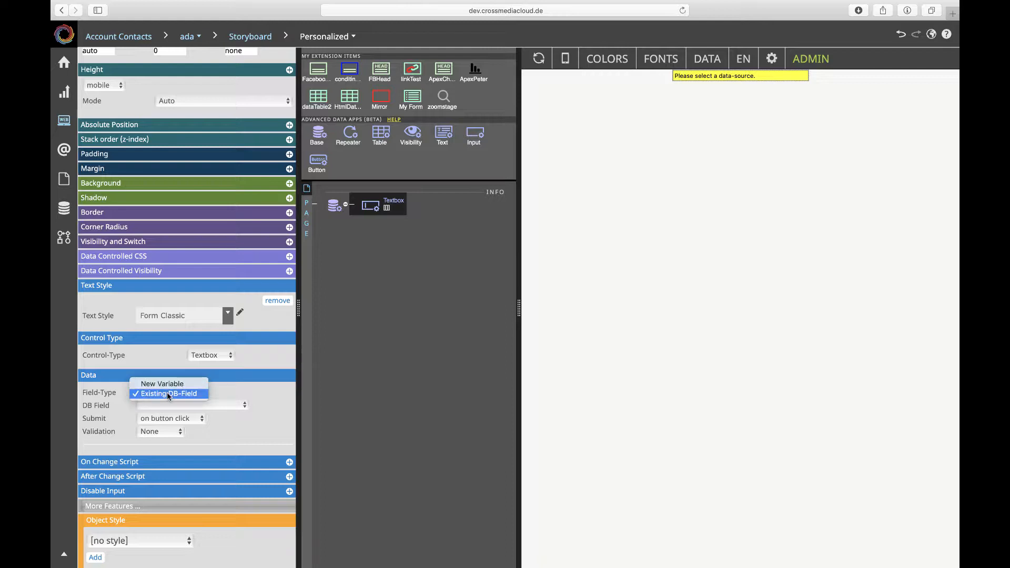
pyautogui.click(248, 396)
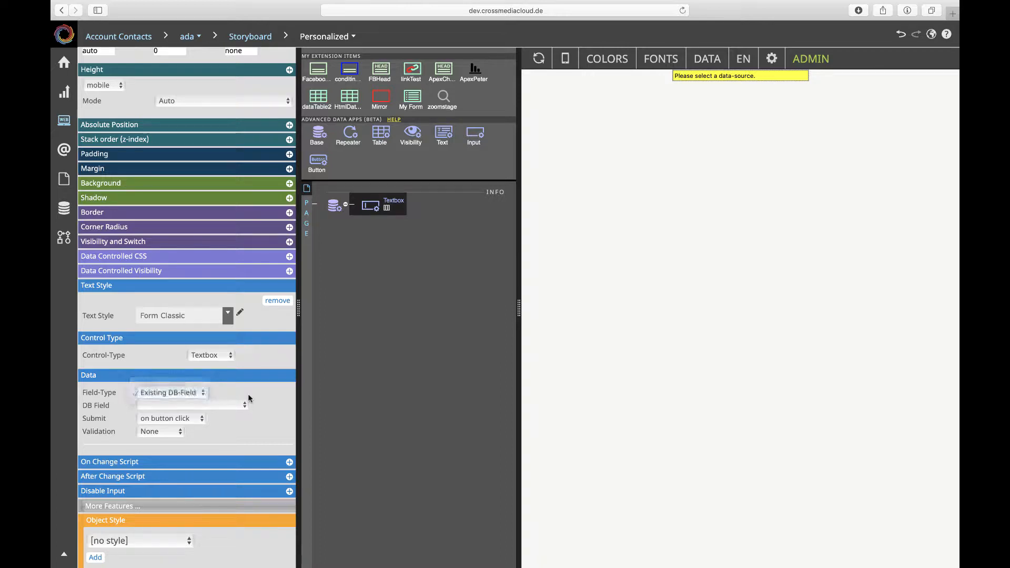
pyautogui.click(215, 407)
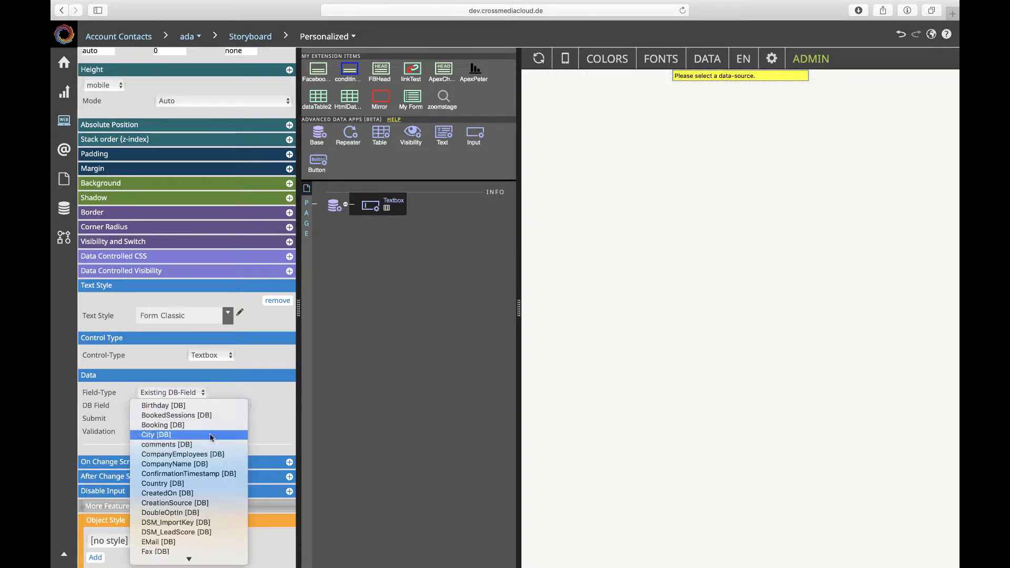
pyautogui.scroll(-5, 204, 494)
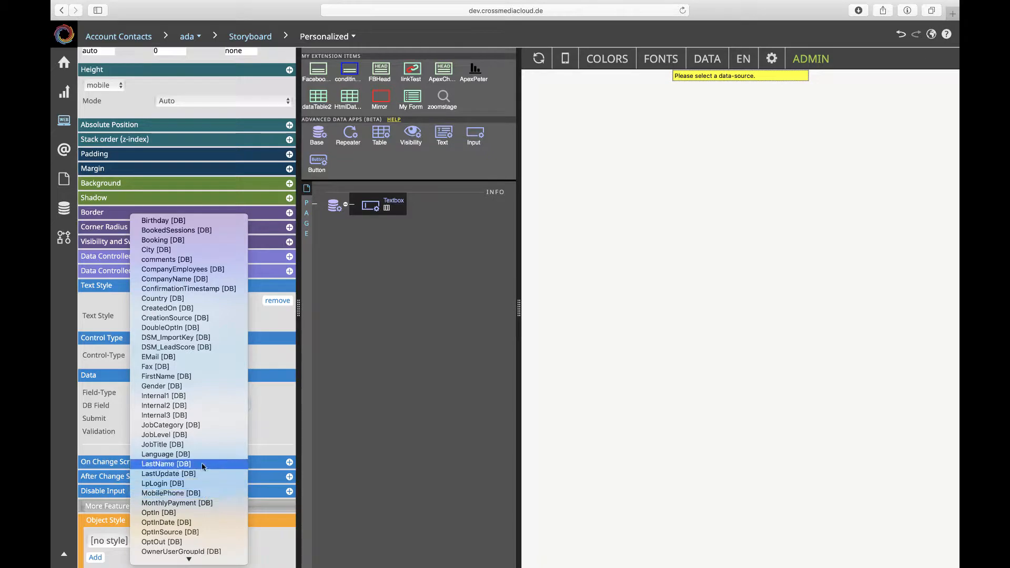
pyautogui.scroll(-3, 201, 447)
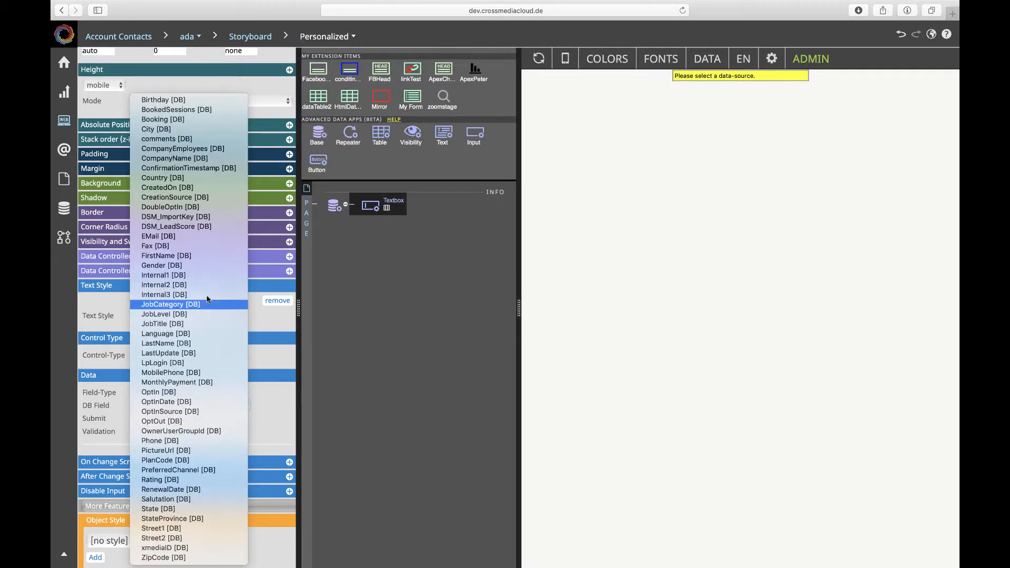
pyautogui.click(218, 256)
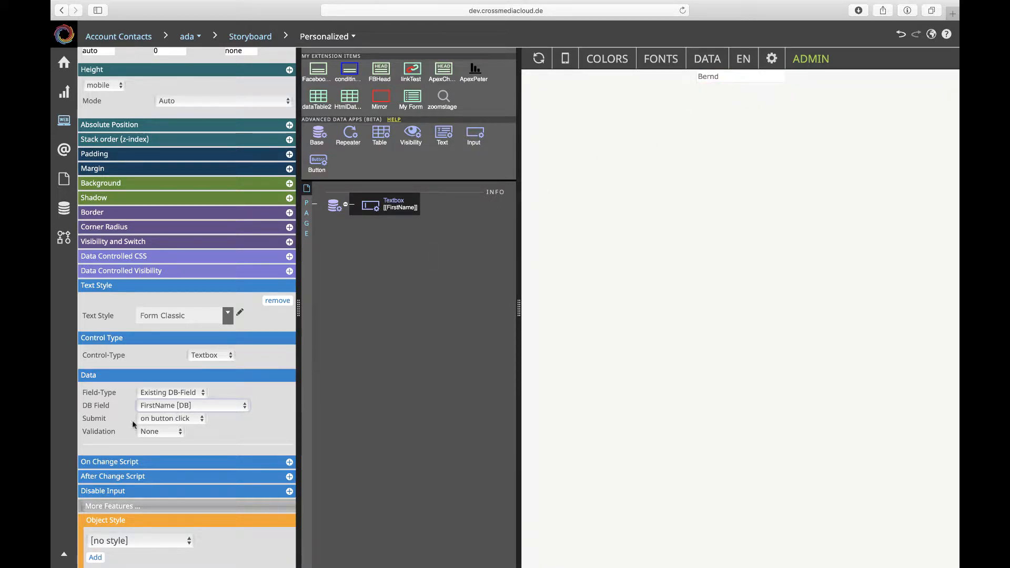
pyautogui.click(162, 419)
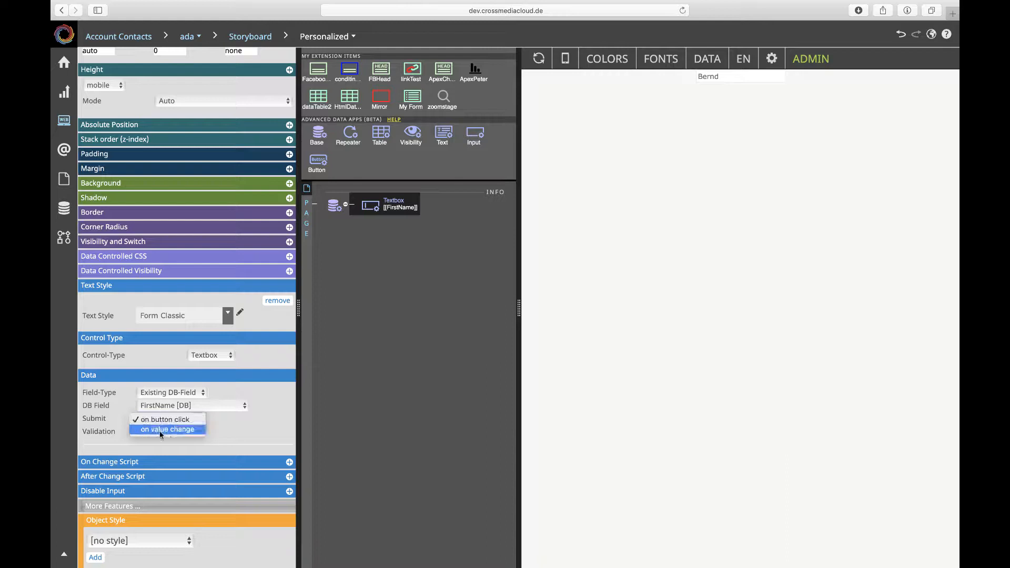
pyautogui.click(162, 431)
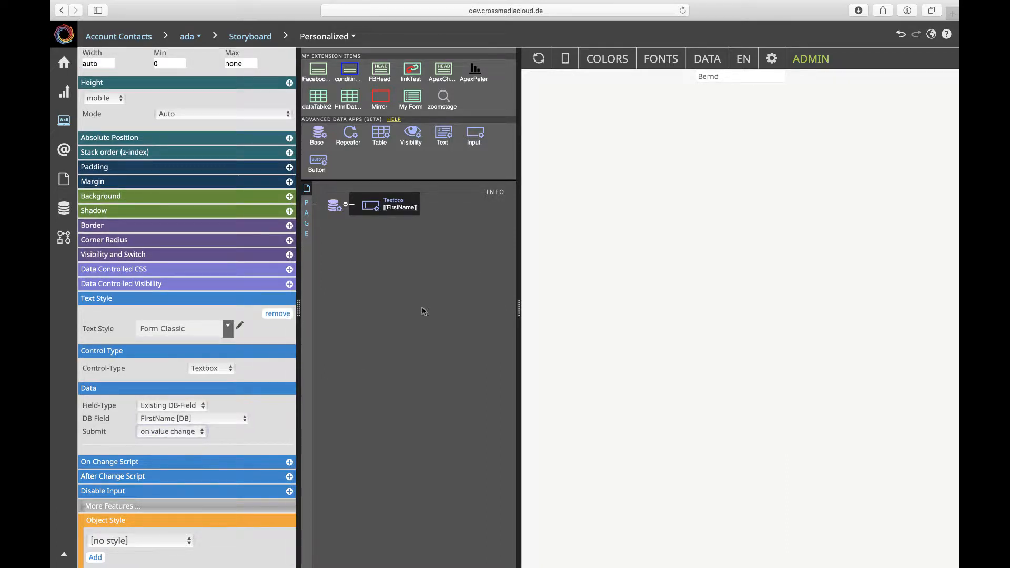
# Replace the first name in the preview's textbox with another one and refresh the preview.
pyautogui.click(746, 77)
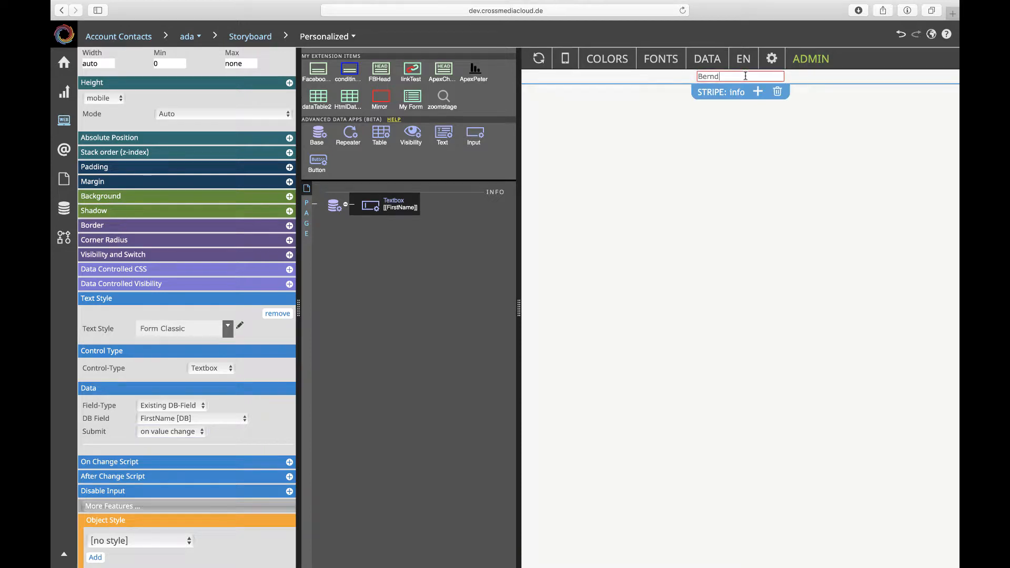
pyautogui.press('BackSpace')
pyautogui.press('BackSpace')
pyautogui.press('BackSpace')
pyautogui.press('BackSpace')
pyautogui.press('BackSpace')
pyautogui.write('Chris')
pyautogui.click(704, 146)
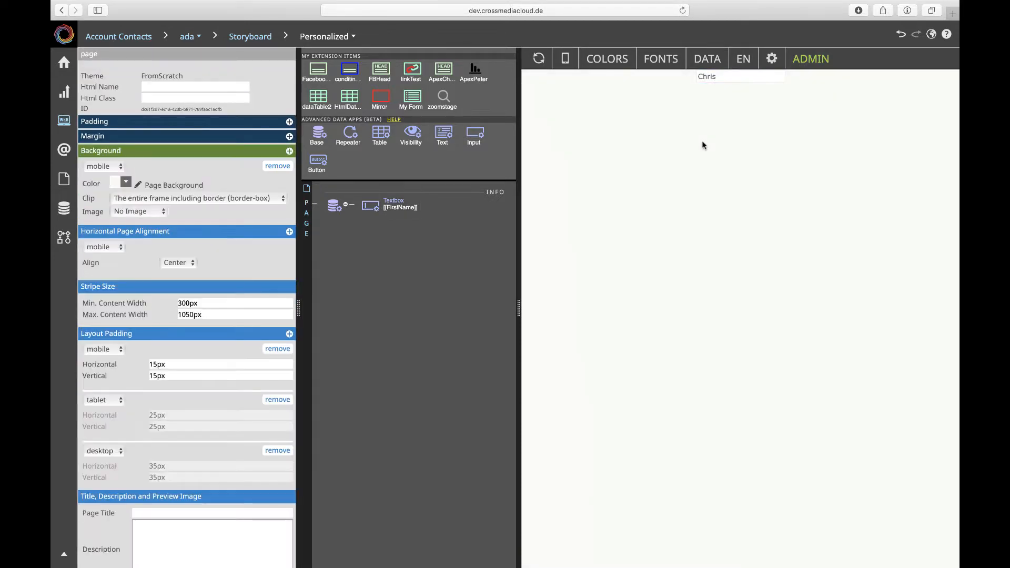
pyautogui.click(543, 56)
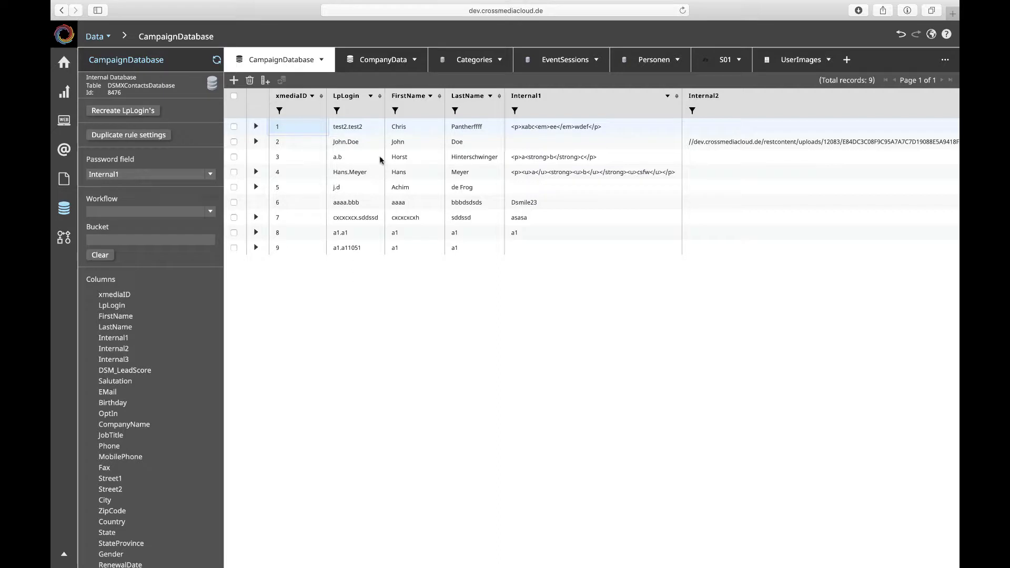
# Check the first record's FirstName in CampaignDatabase and examine the Restrict column access list in the Web API settings.
pyautogui.click(414, 124)
pyautogui.scroll(-10, 187, 258)
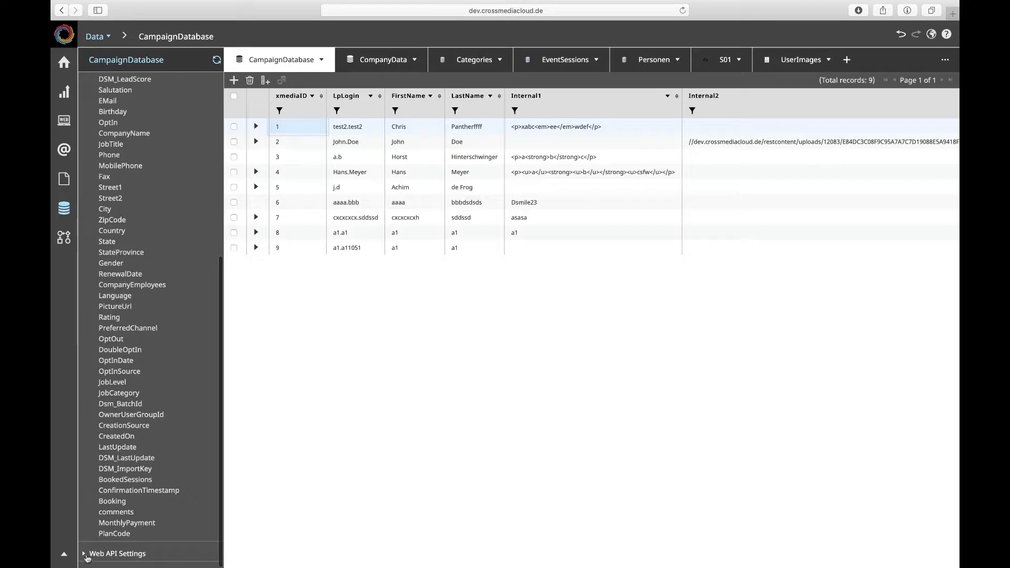
pyautogui.click(84, 554)
pyautogui.scroll(-1, 126, 493)
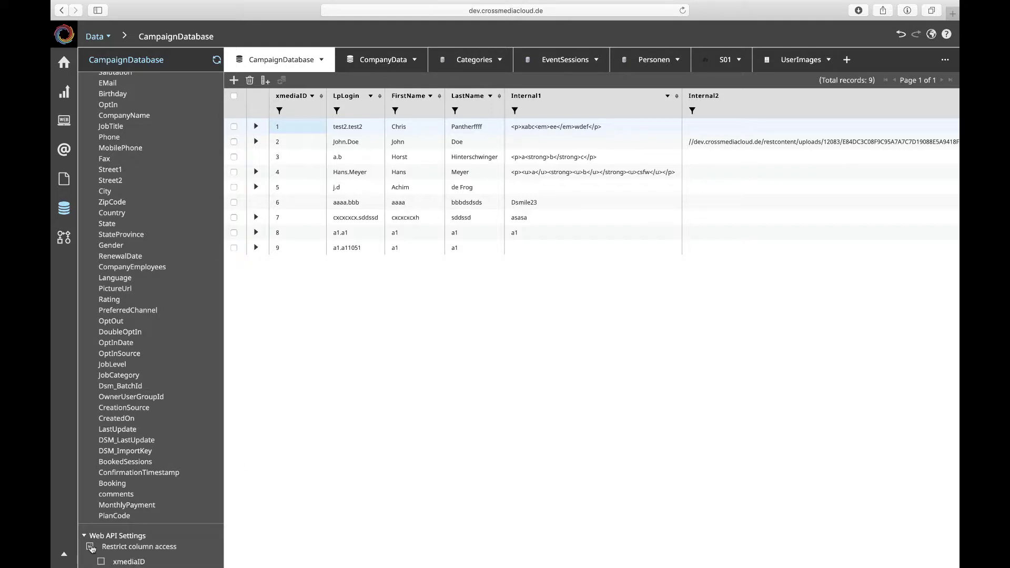
pyautogui.click(91, 548)
pyautogui.scroll(-5, 175, 488)
pyautogui.scroll(-2, 175, 488)
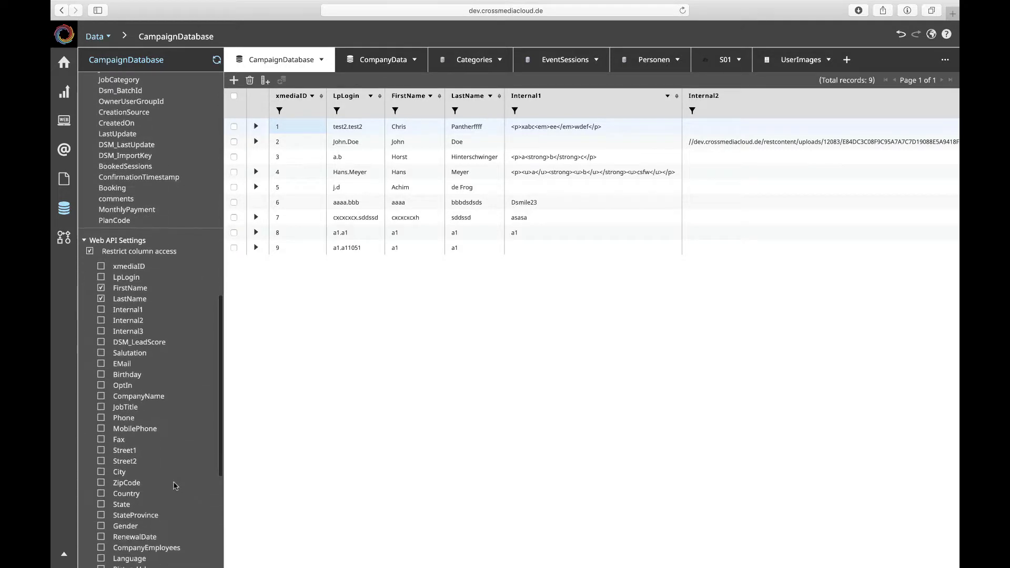
pyautogui.scroll(-3, 117, 420)
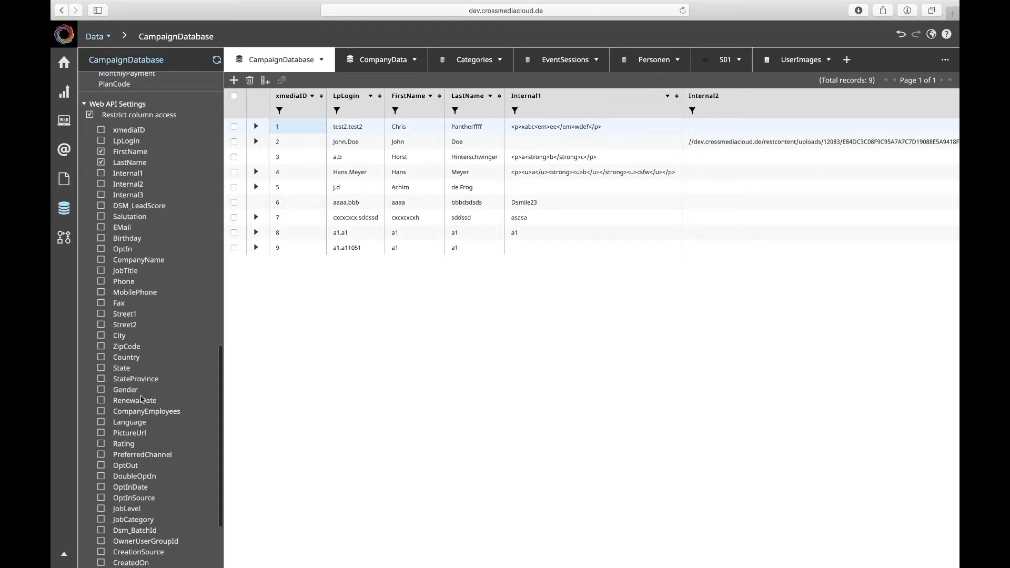
pyautogui.scroll(-3, 140, 362)
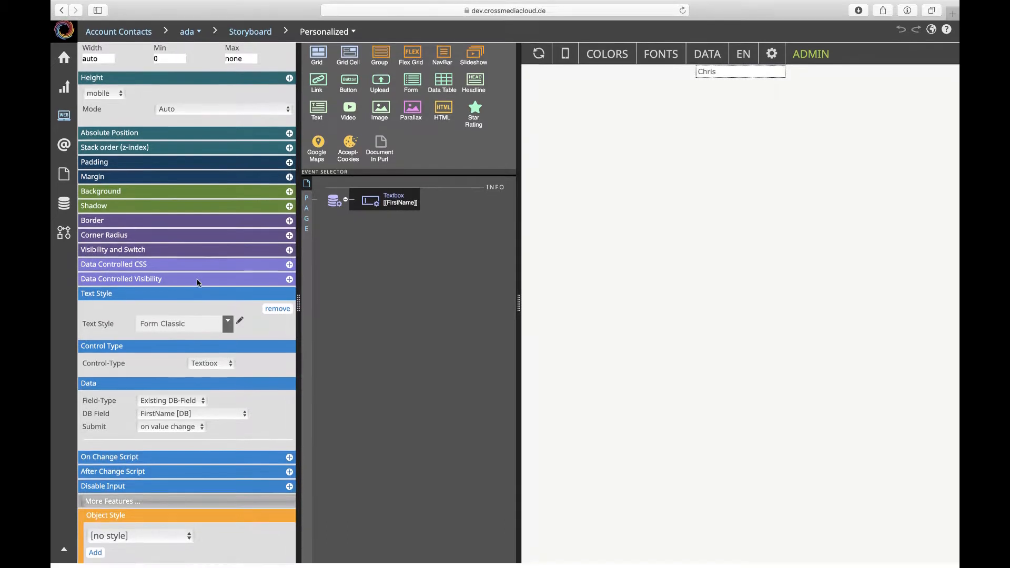
# Check which database fields are available to the textbox, keeping FirstName selected.
pyautogui.click(202, 418)
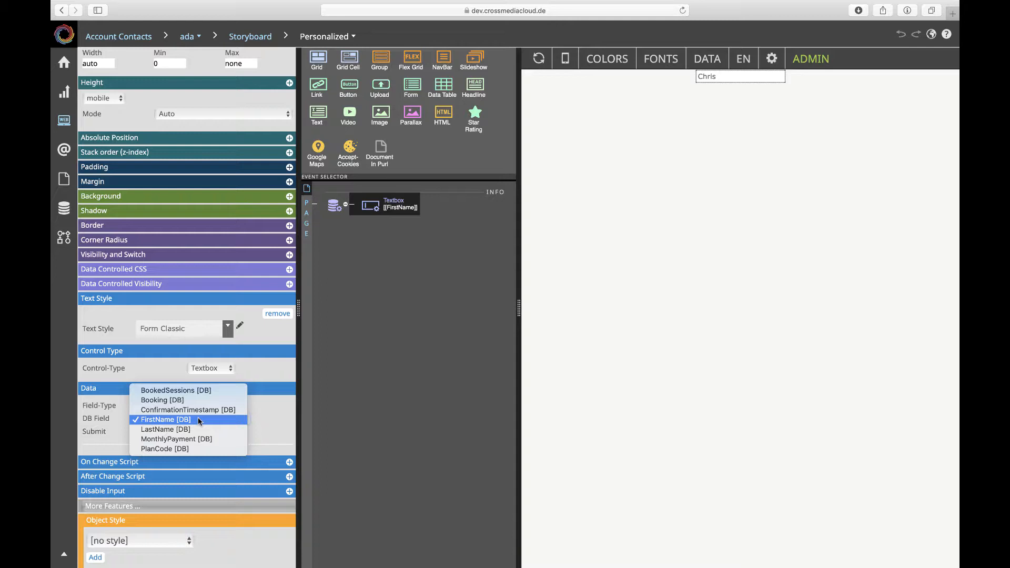
pyautogui.click(197, 420)
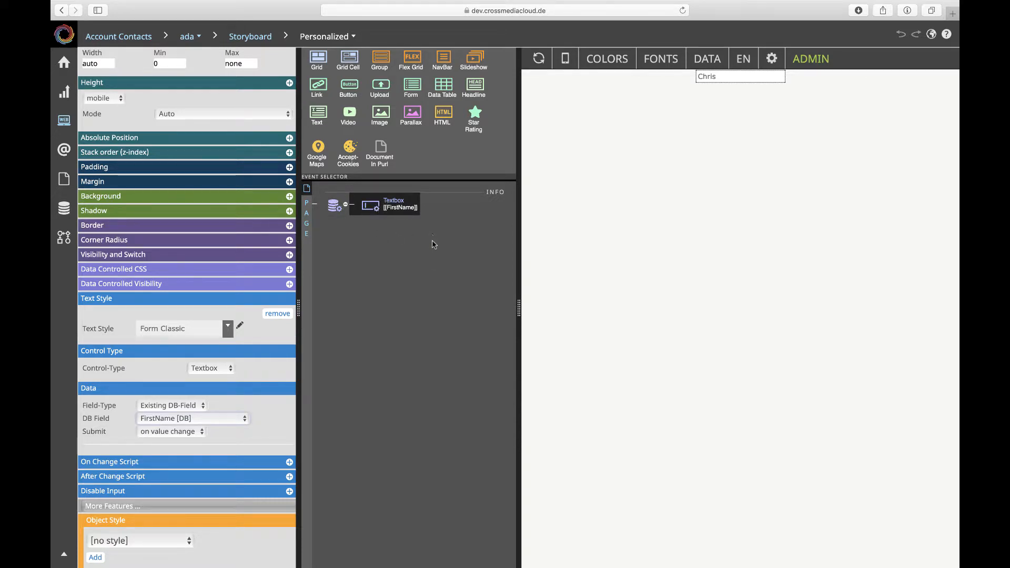
# Add a data Text element under the Base and set its data text binding to 'Hello '.
pyautogui.scroll(-2, 425, 77)
pyautogui.scroll(-5, 425, 77)
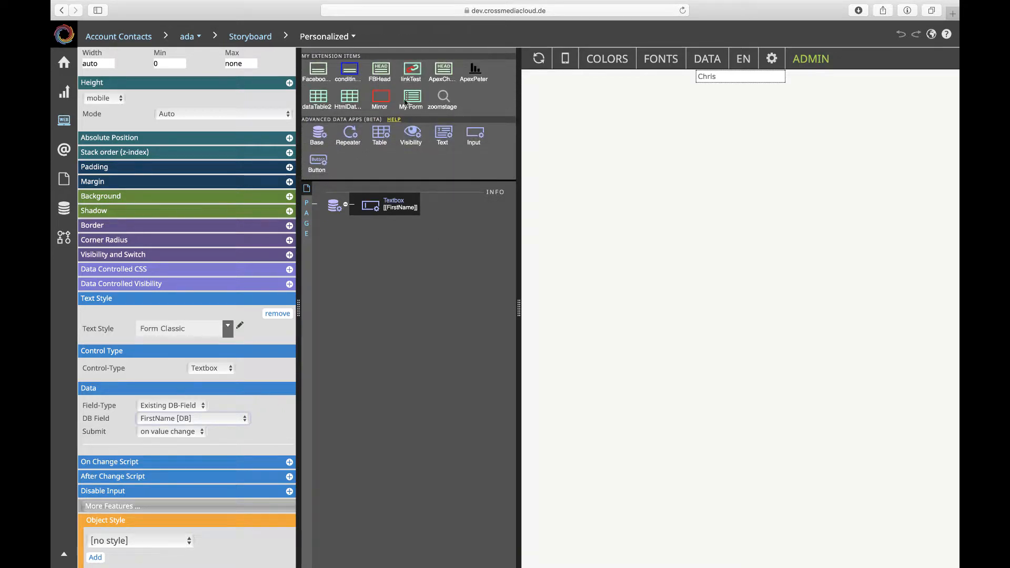
pyautogui.moveTo(441, 140); pyautogui.dragTo(369, 216)
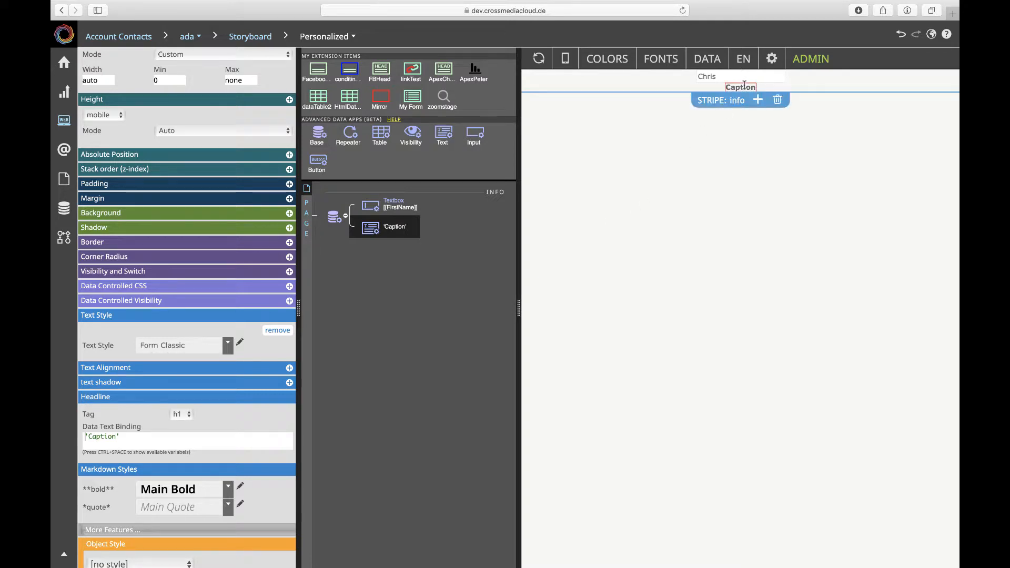
pyautogui.click(112, 436)
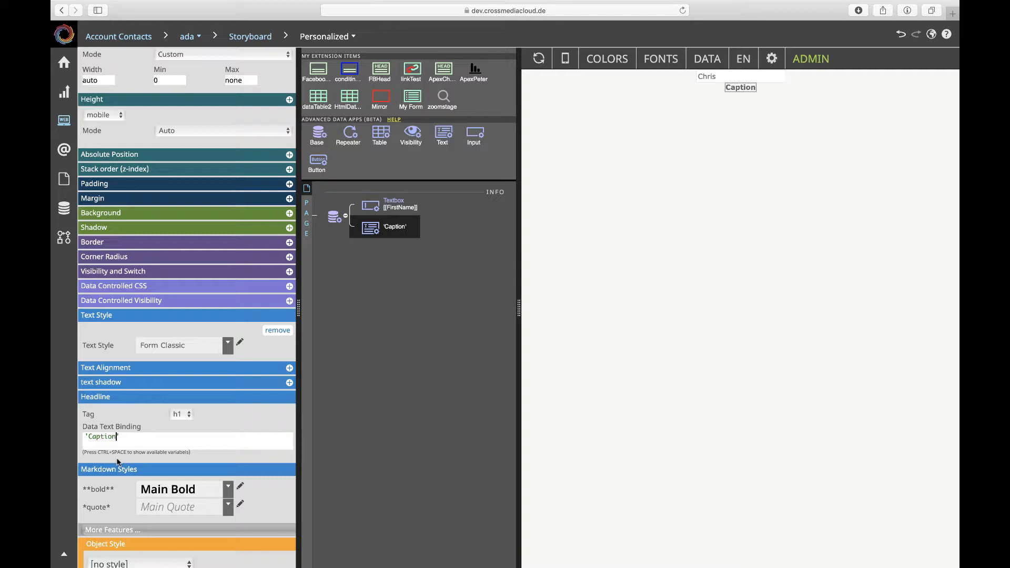
pyautogui.moveTo(136, 441); pyautogui.dragTo(59, 441)
pyautogui.write('Hello')
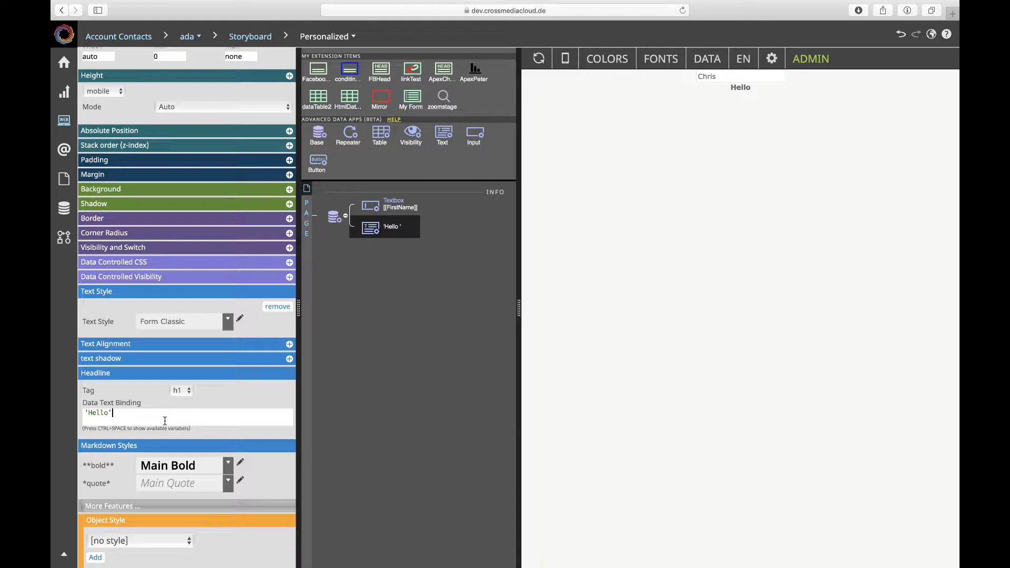
# Extend the greeting's data text binding to 'Hello ' + FirstName().
pyautogui.click(108, 412)
pyautogui.press('Right')
pyautogui.write('+')
pyautogui.hotkey('ctrl', 'space')
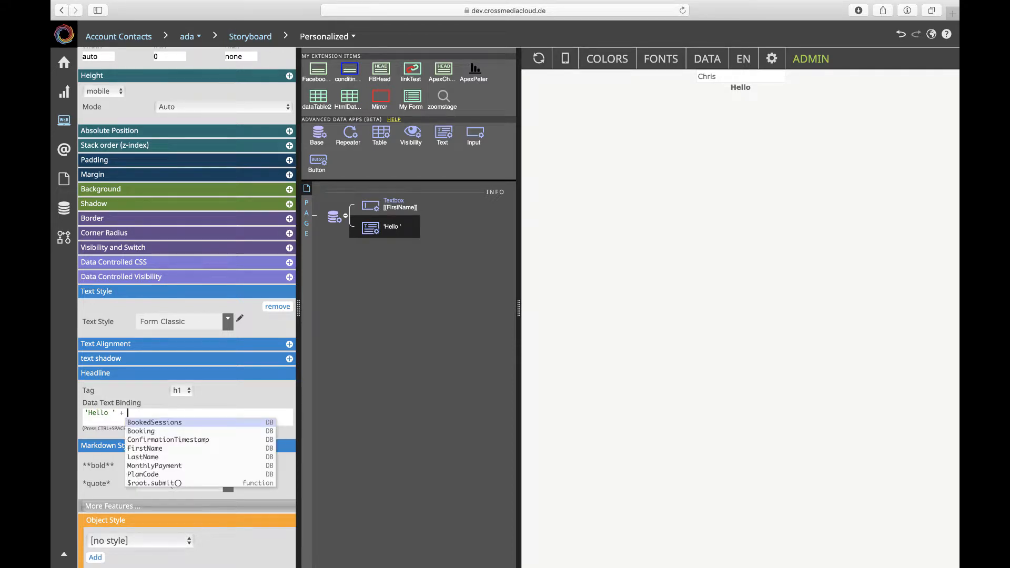
pyautogui.click(153, 449)
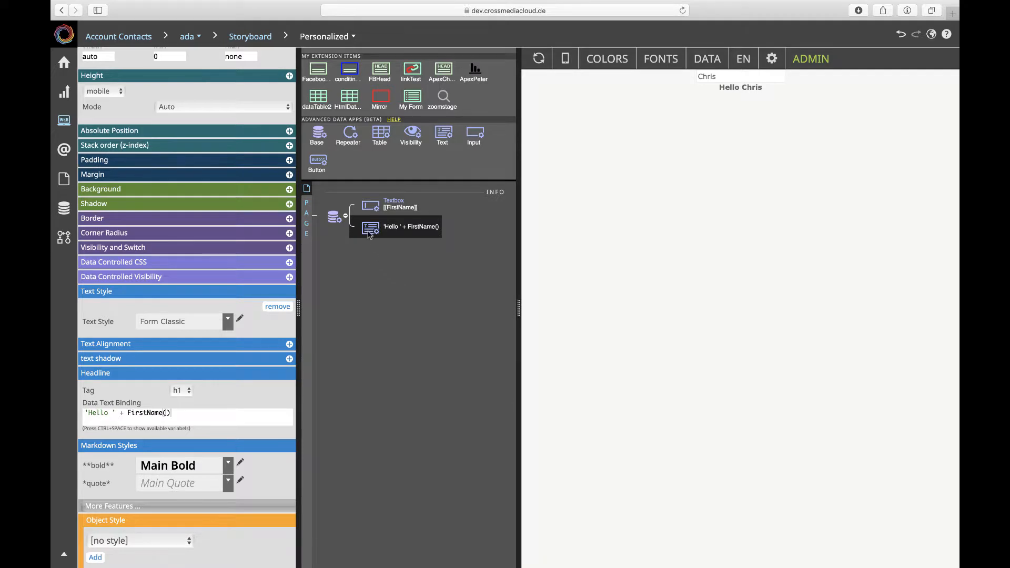
# Move the greeting text above the textbox and lengthen the first name in the preview to test the binding.
pyautogui.moveTo(370, 235); pyautogui.dragTo(368, 203)
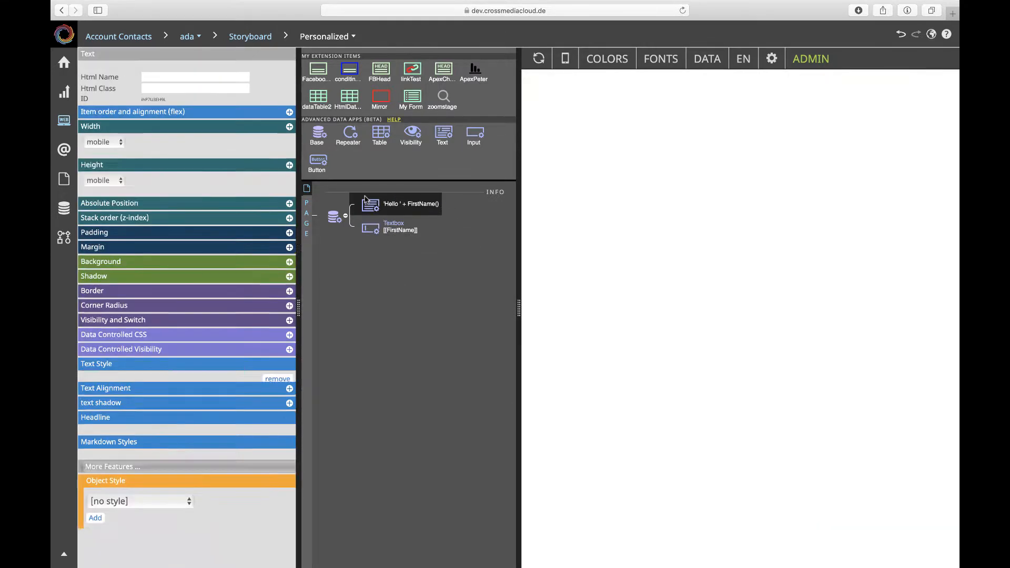
pyautogui.click(726, 86)
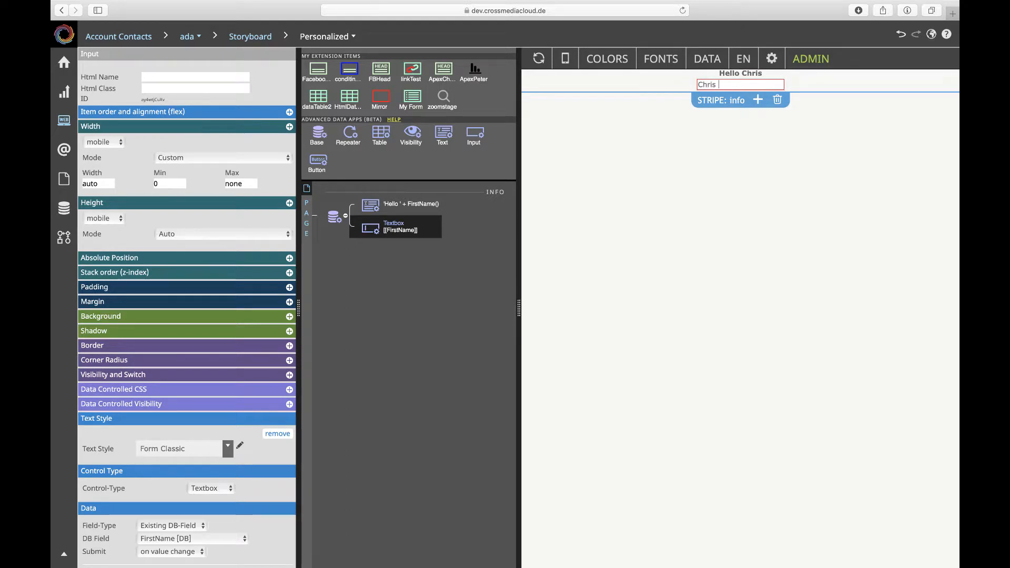
pyautogui.write('toph')
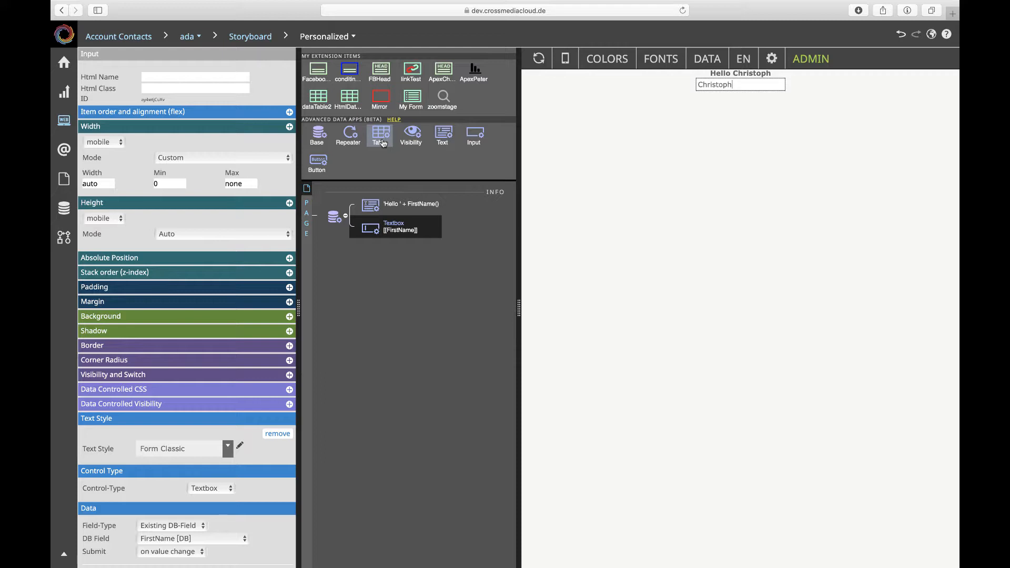
# Insert a data Table between the greeting and the textbox, and place a Text element inside it.
pyautogui.moveTo(383, 143); pyautogui.dragTo(365, 220)
pyautogui.click(366, 221)
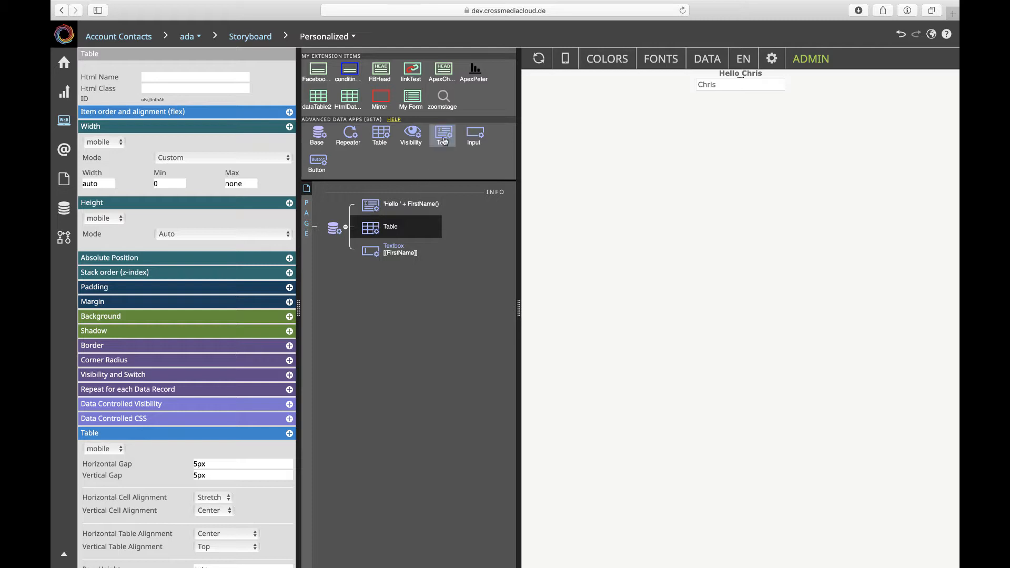
pyautogui.moveTo(444, 137); pyautogui.dragTo(373, 228)
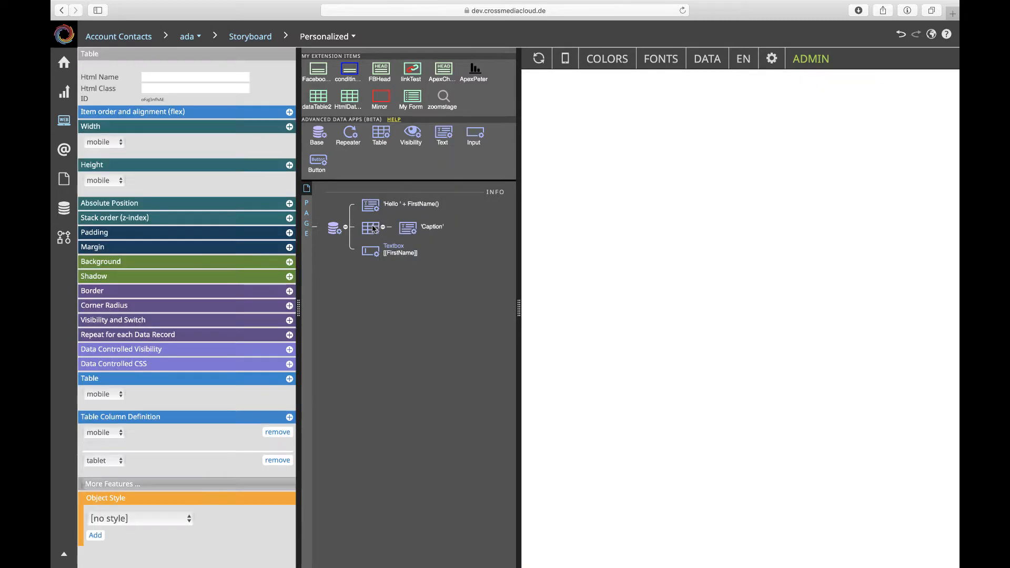
# Set the data text binding of the Text element inside the table to 'Firstname:'.
pyautogui.click(405, 227)
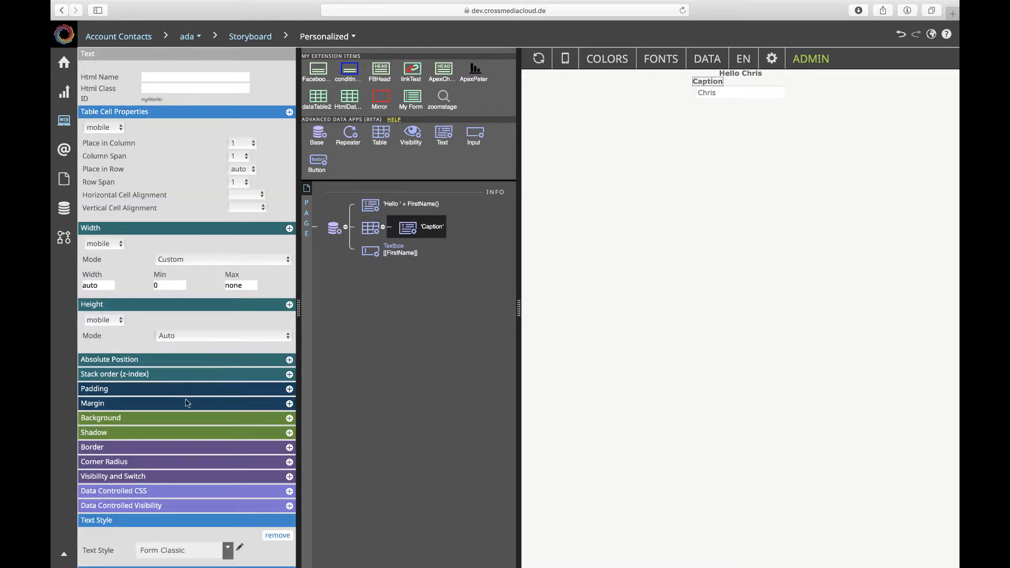
pyautogui.scroll(-3, 131, 532)
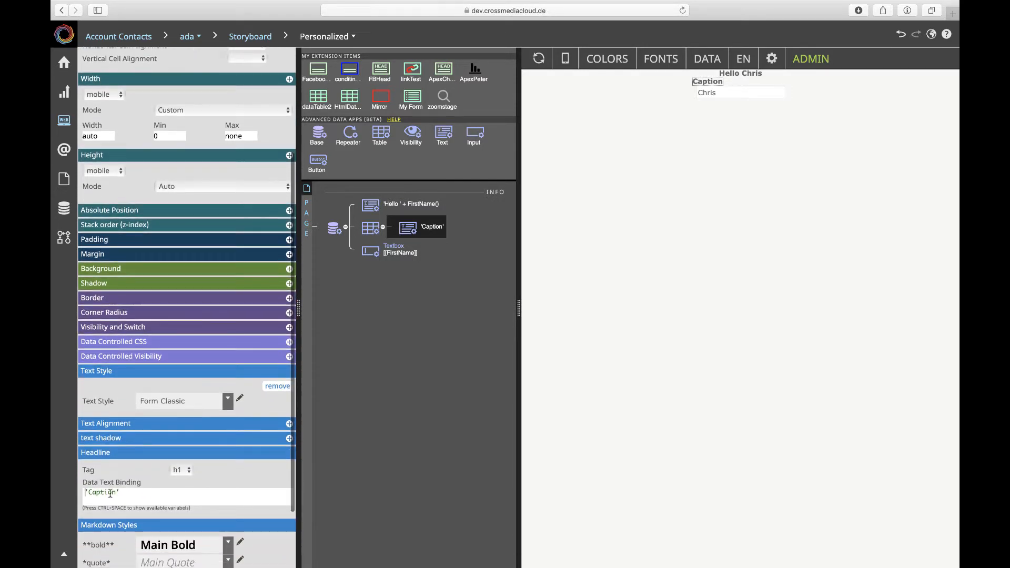
pyautogui.doubleClick(107, 492)
pyautogui.write('Fir')
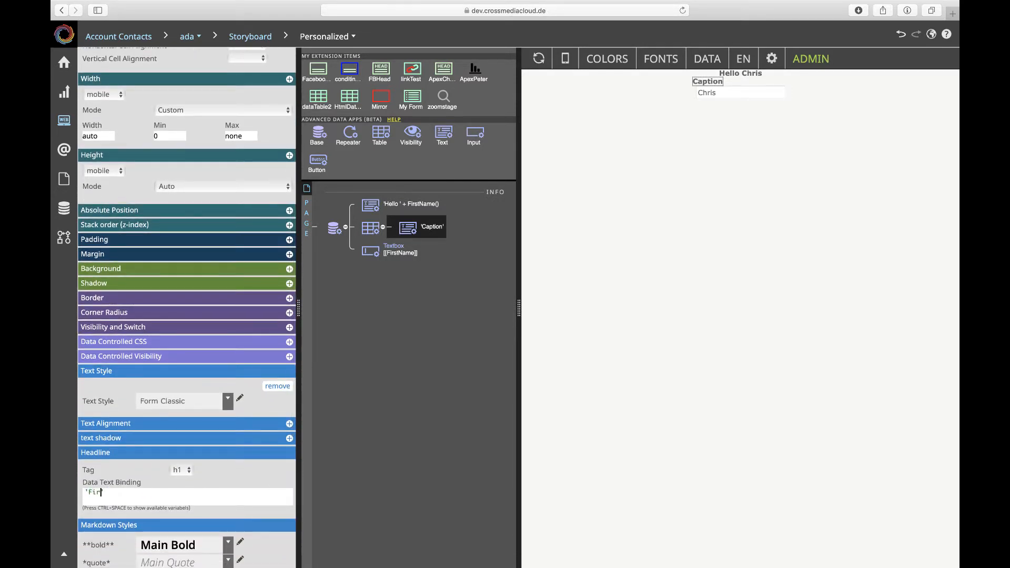
pyautogui.write('stname:')
pyautogui.click(359, 300)
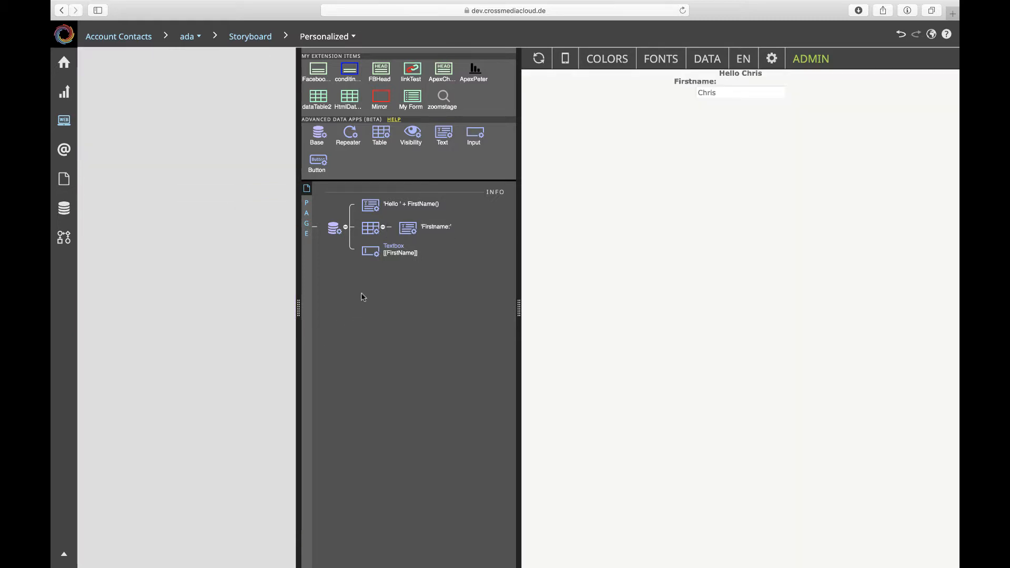
# Move the FirstName textbox into the table and add a Text element below it bound to 'Lastname:'.
pyautogui.moveTo(371, 256); pyautogui.dragTo(406, 241)
pyautogui.moveTo(444, 135); pyautogui.dragTo(410, 275)
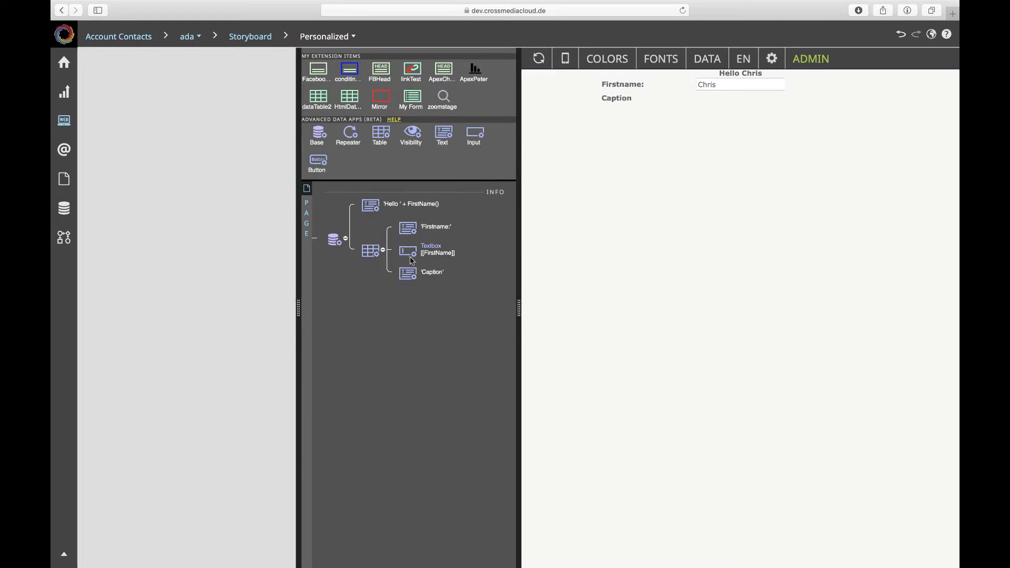
pyautogui.scroll(-5, 153, 537)
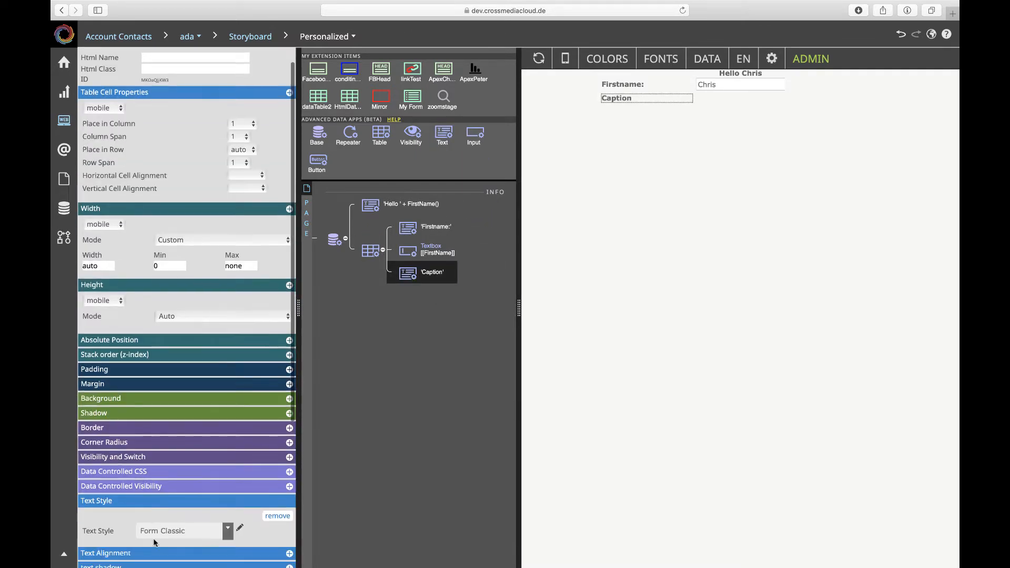
pyautogui.doubleClick(107, 414)
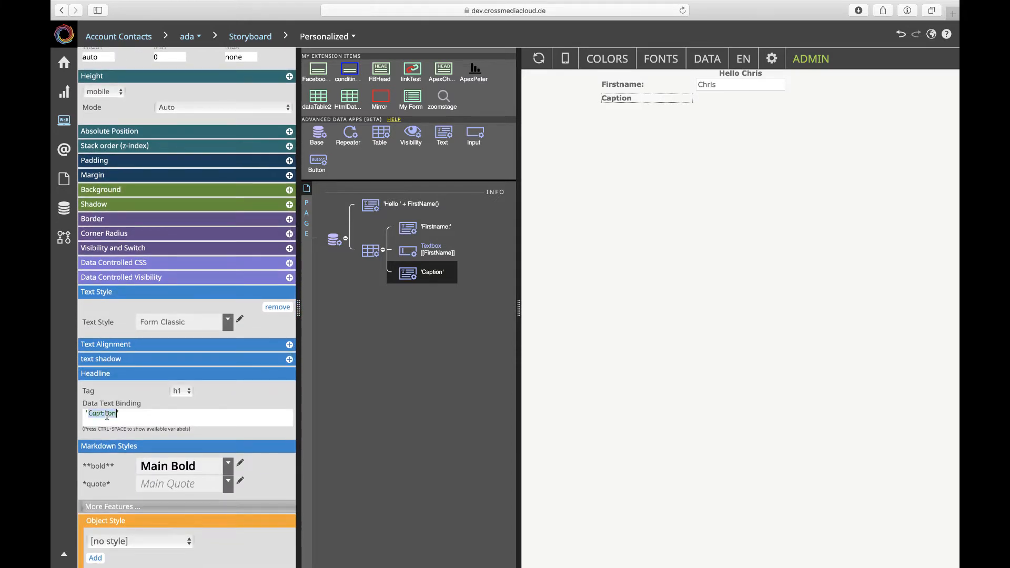
pyautogui.write('Lastname:')
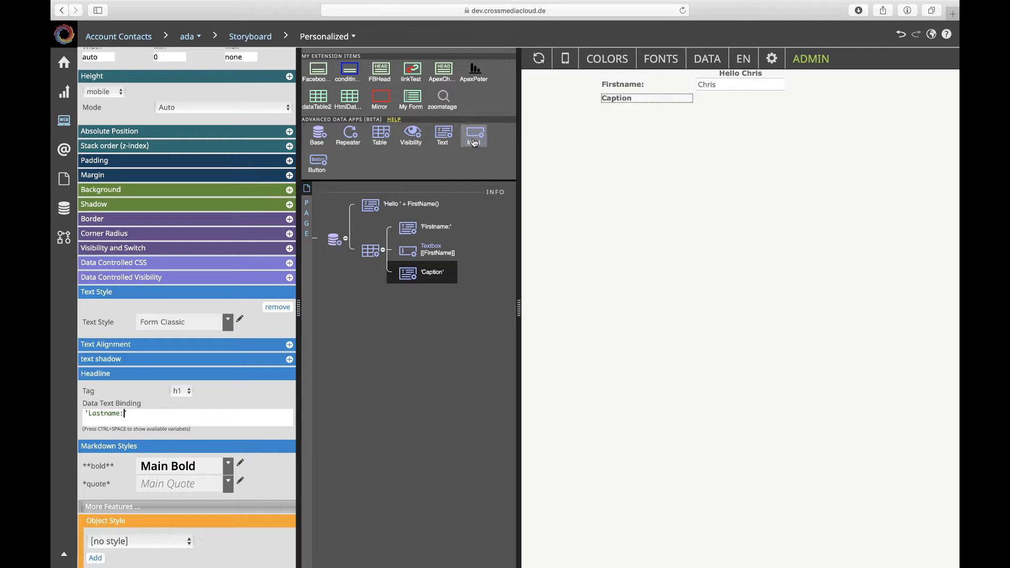
# Add an Input element below the 'Lastname:' label and bind it to the LastName [DB] field.
pyautogui.moveTo(473, 136); pyautogui.dragTo(408, 295)
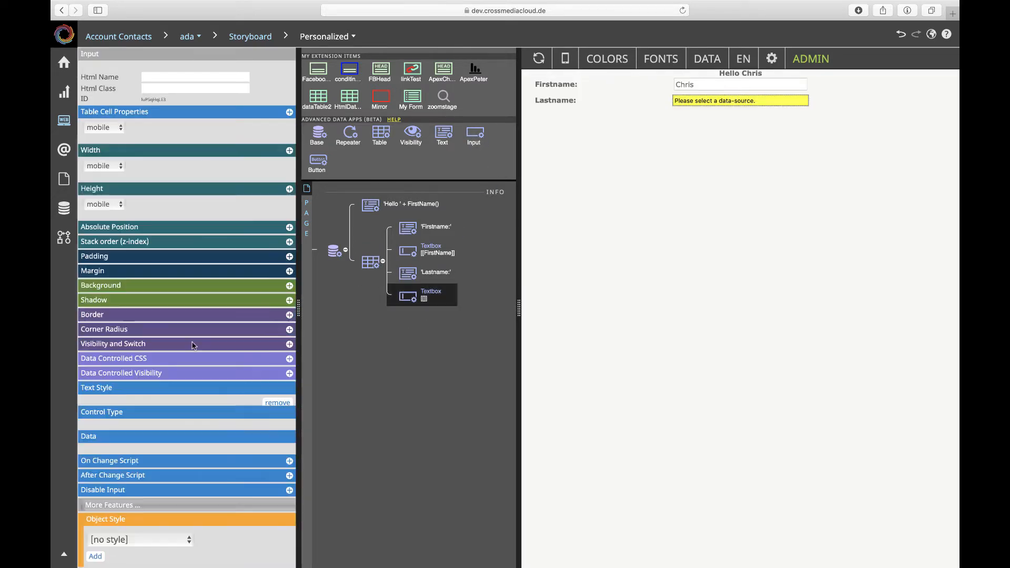
pyautogui.scroll(-5, 192, 346)
pyautogui.click(198, 401)
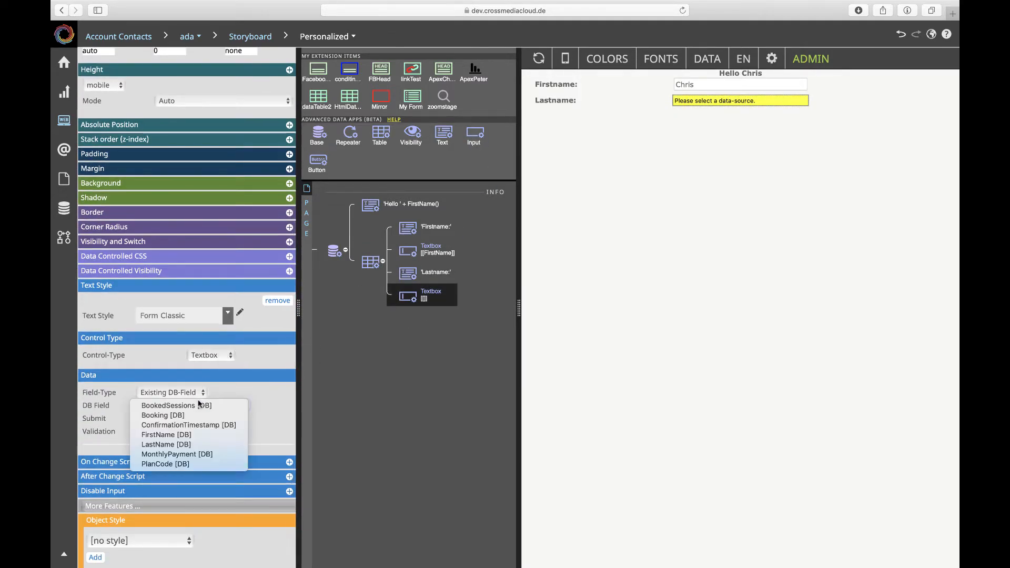
pyautogui.click(184, 445)
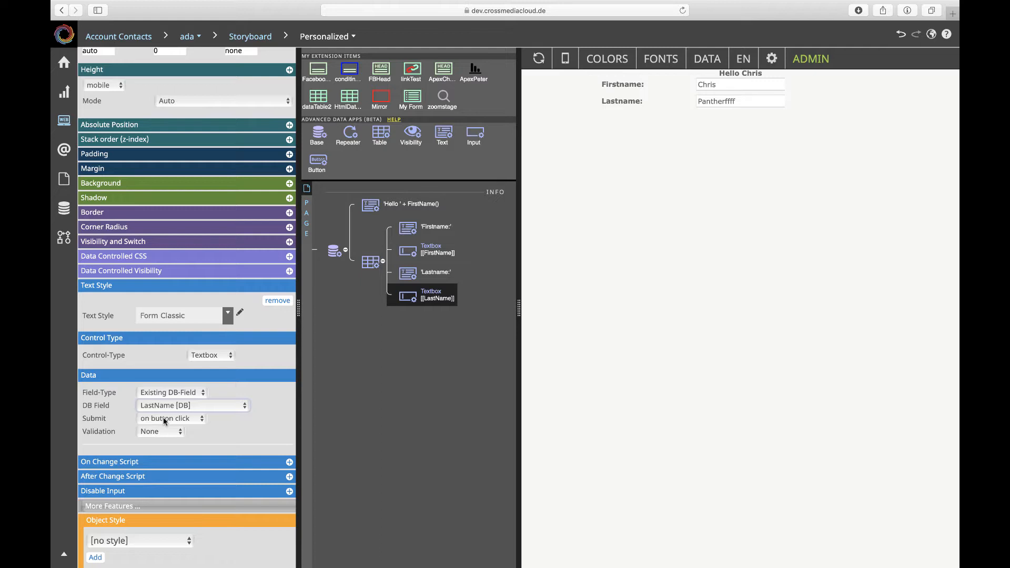
# Set the FirstName textbox to submit on button click and add a data Button at the end of the table.
pyautogui.click(409, 252)
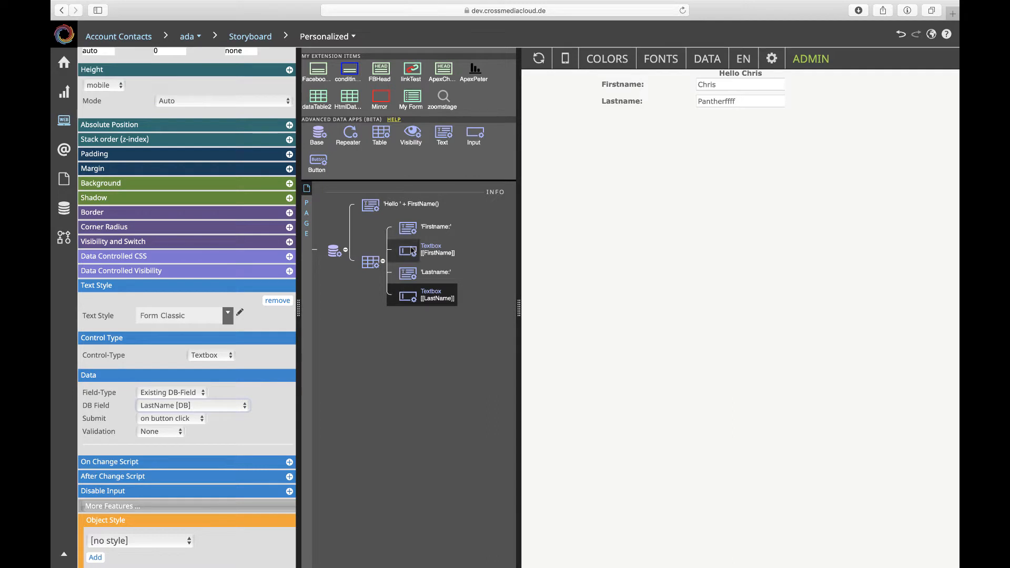
pyautogui.scroll(-5, 229, 390)
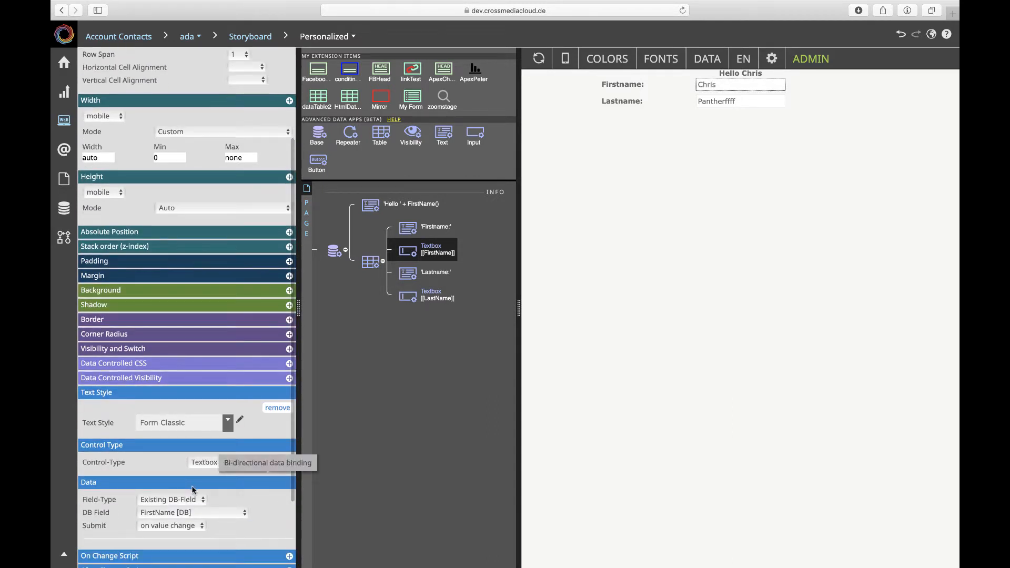
pyautogui.click(171, 525)
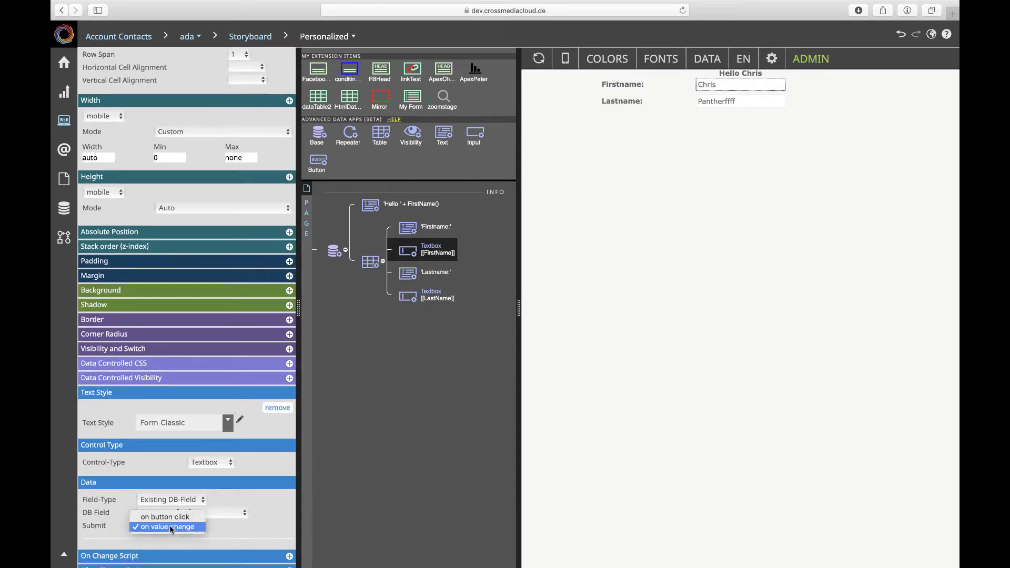
pyautogui.click(168, 513)
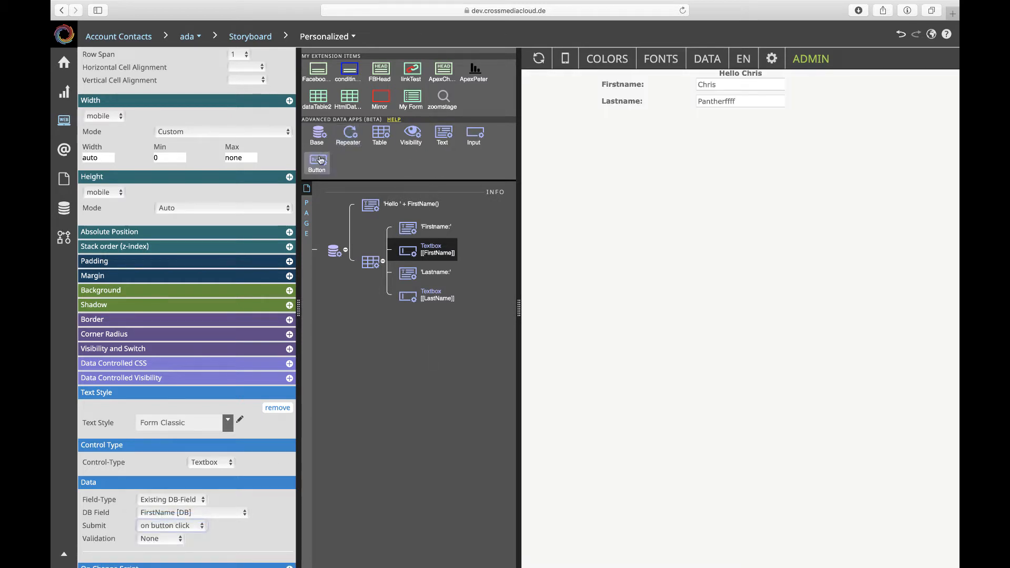
pyautogui.moveTo(320, 160); pyautogui.dragTo(398, 307)
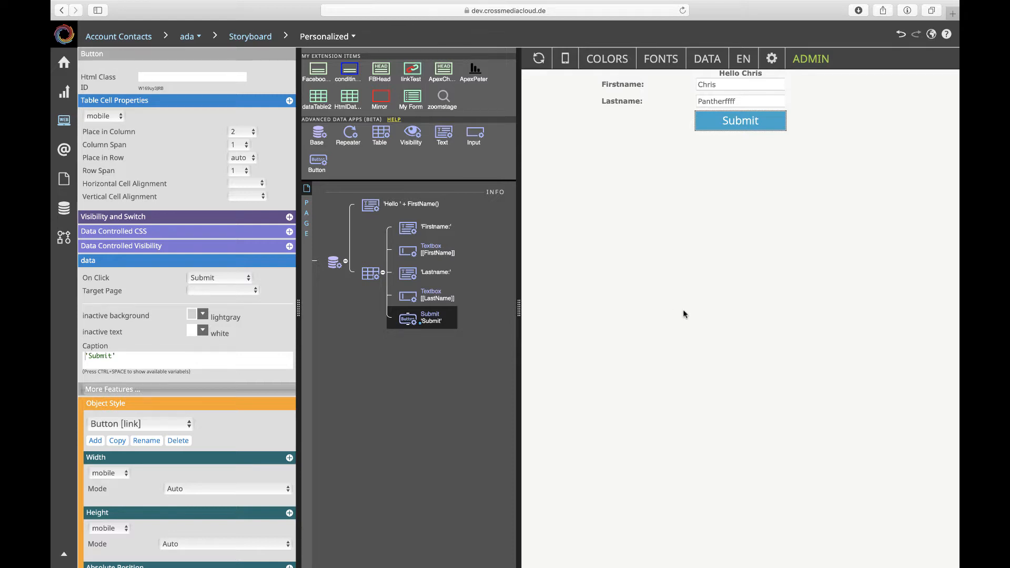
# Try a margin on the greeting text, drop it, and apply layout padding instead.
pyautogui.click(377, 204)
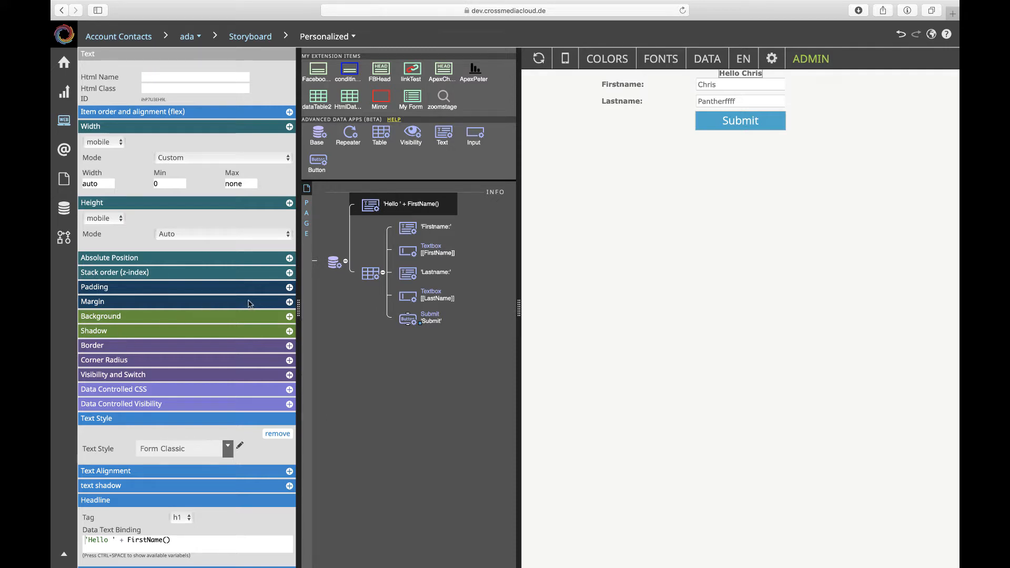
pyautogui.click(290, 302)
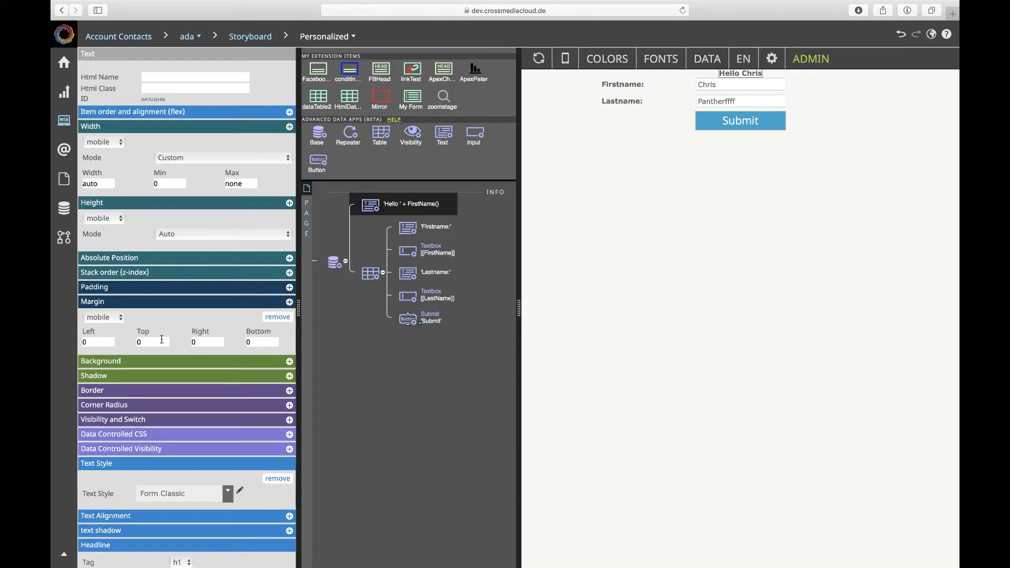
pyautogui.click(245, 342)
pyautogui.click(290, 303)
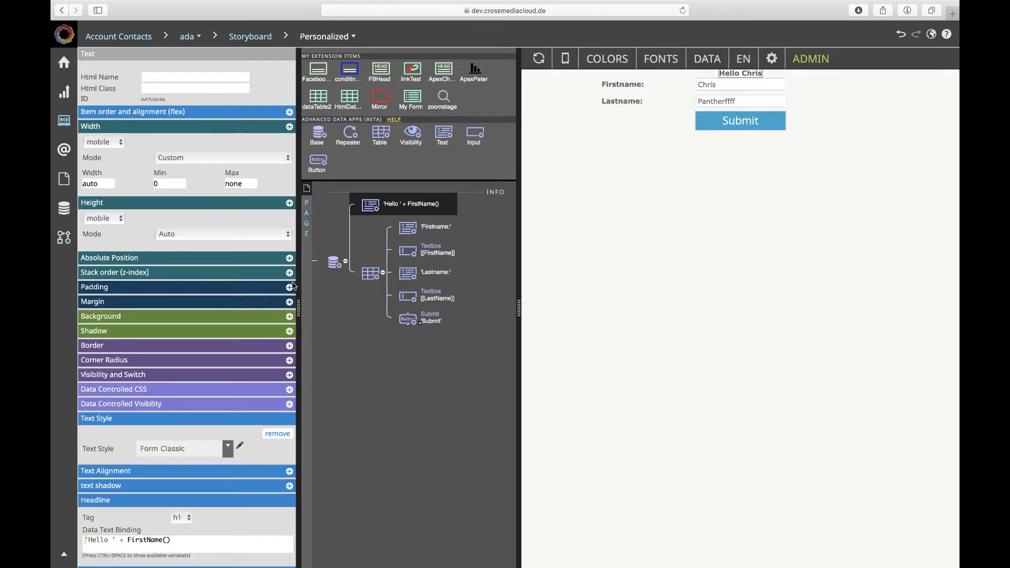
pyautogui.click(290, 287)
pyautogui.click(127, 320)
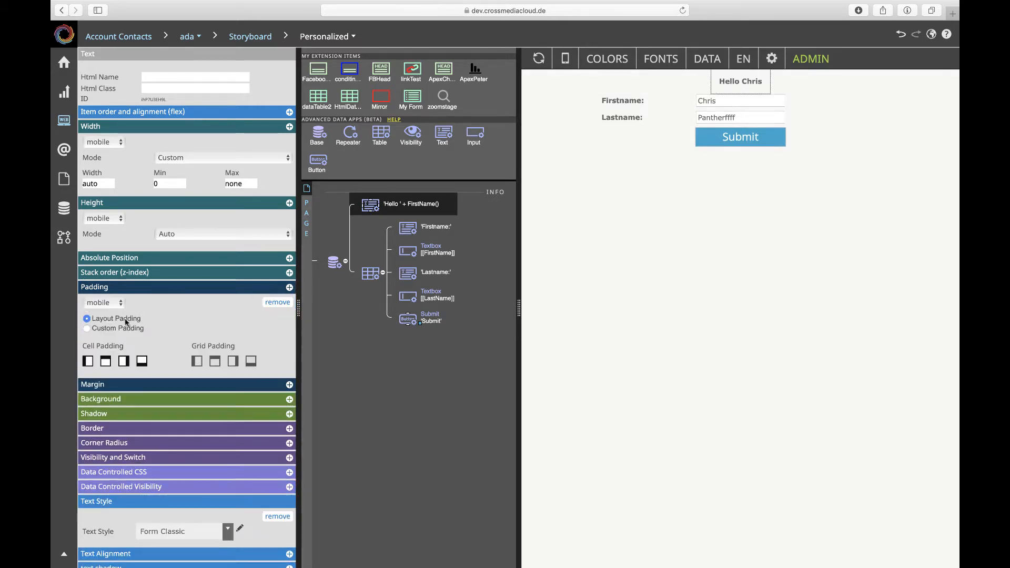
pyautogui.click(462, 351)
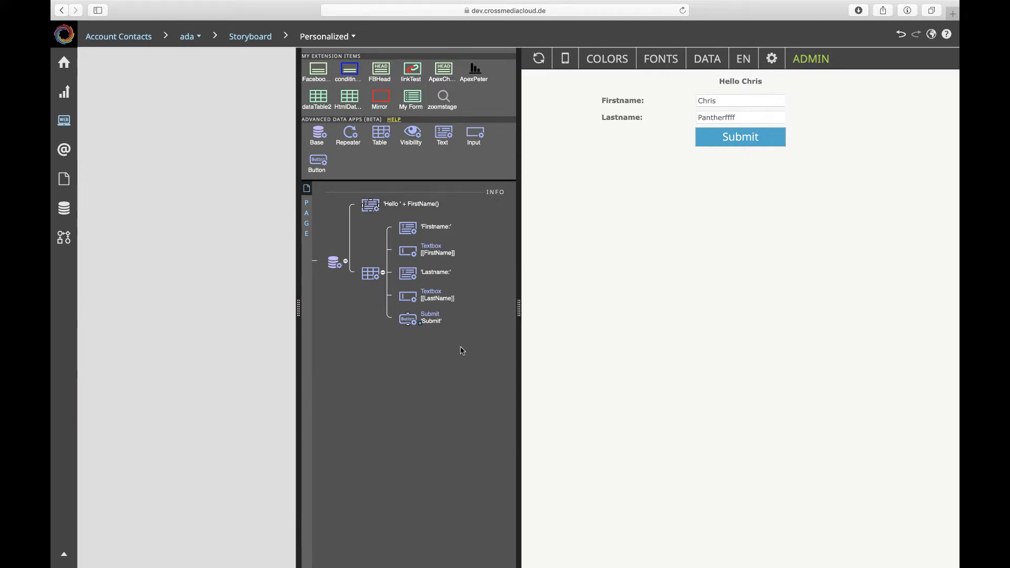
# Append 'sdsdds' to the first name in the preview and reload the preview without submitting.
pyautogui.click(728, 98)
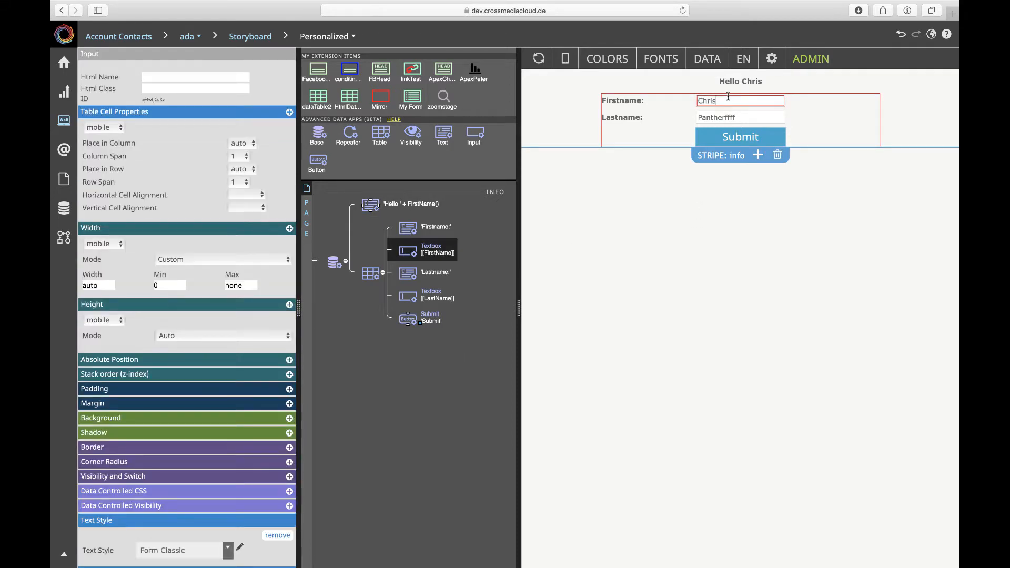
pyautogui.write('sdsdds')
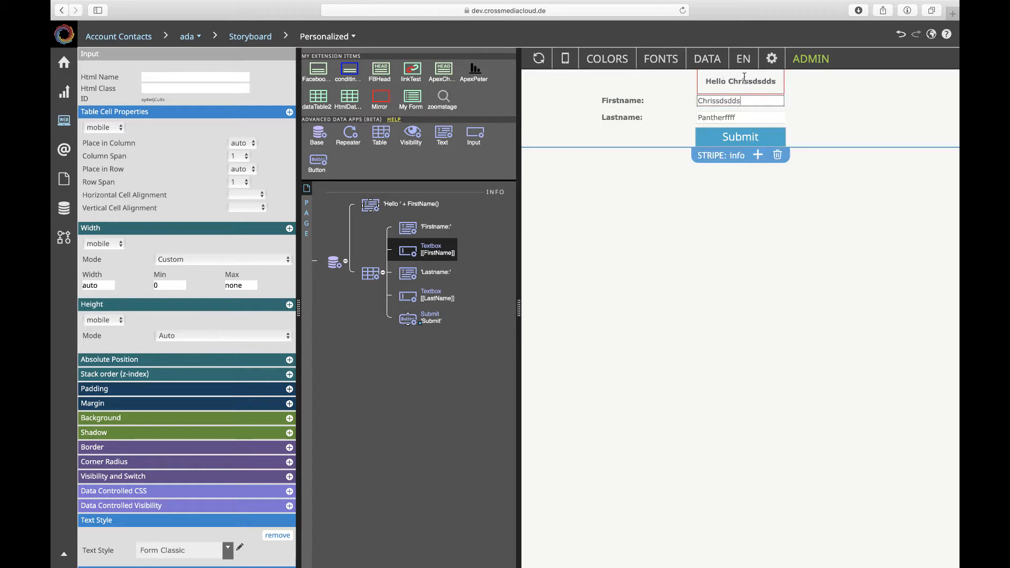
pyautogui.click(539, 59)
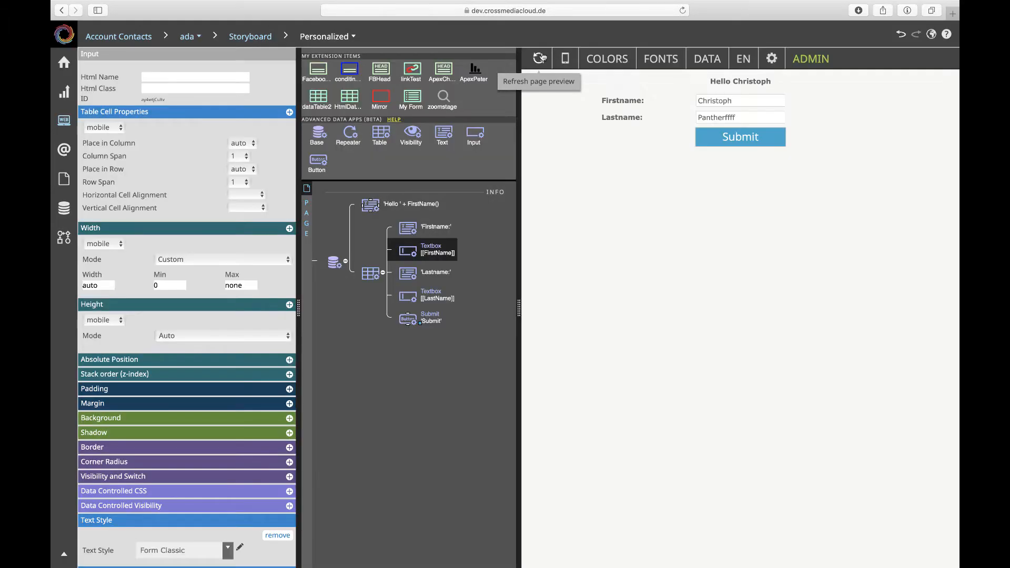
# Delete the four surplus trailing letters from the last name in the preview, submit the form, and reload the preview.
pyautogui.click(738, 101)
pyautogui.click(739, 117)
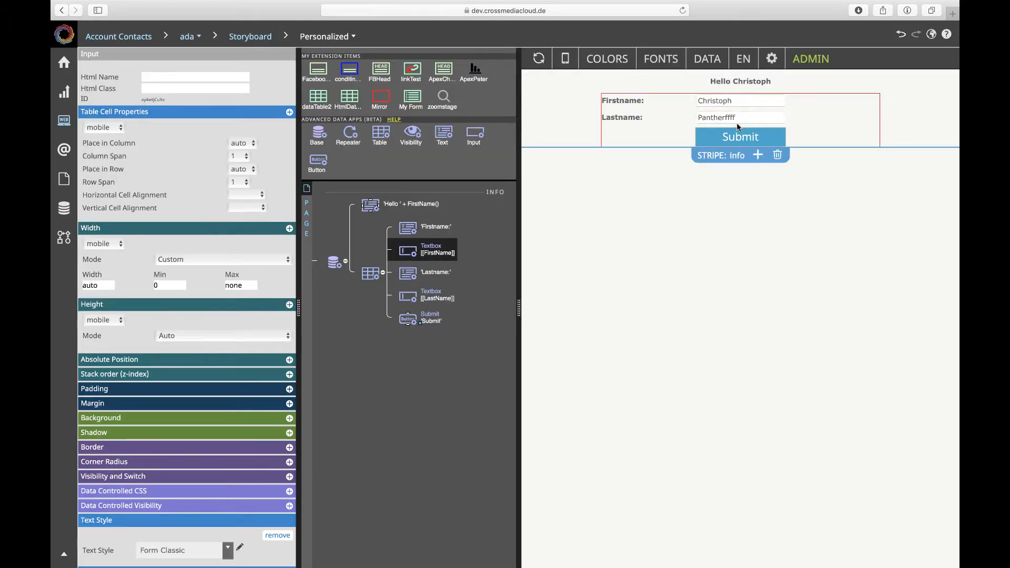
pyautogui.press('BackSpace')
pyautogui.press('BackSpace')
pyautogui.press('BackSpace')
pyautogui.press('BackSpace')
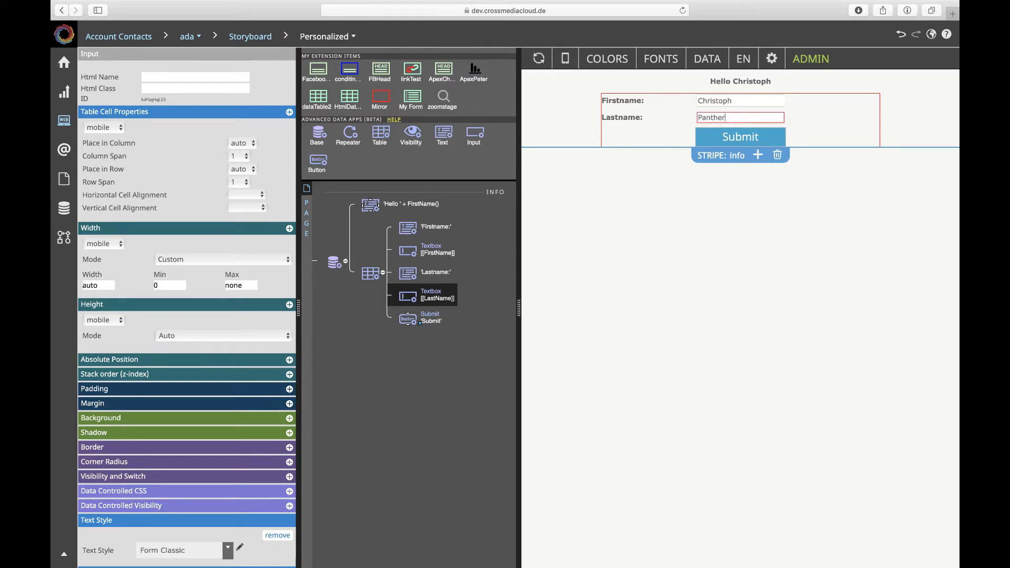
pyautogui.click(746, 138)
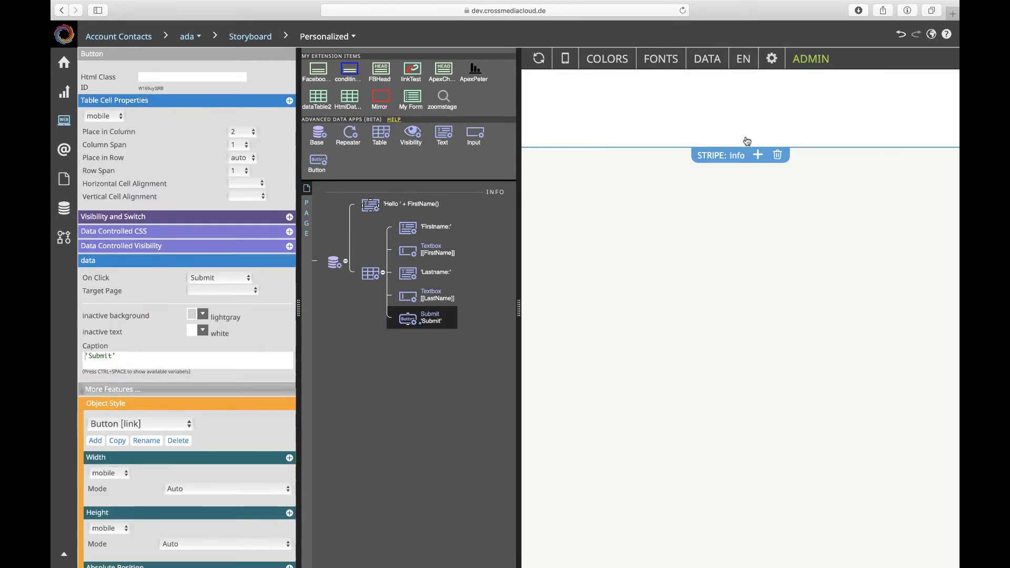
pyautogui.click(539, 62)
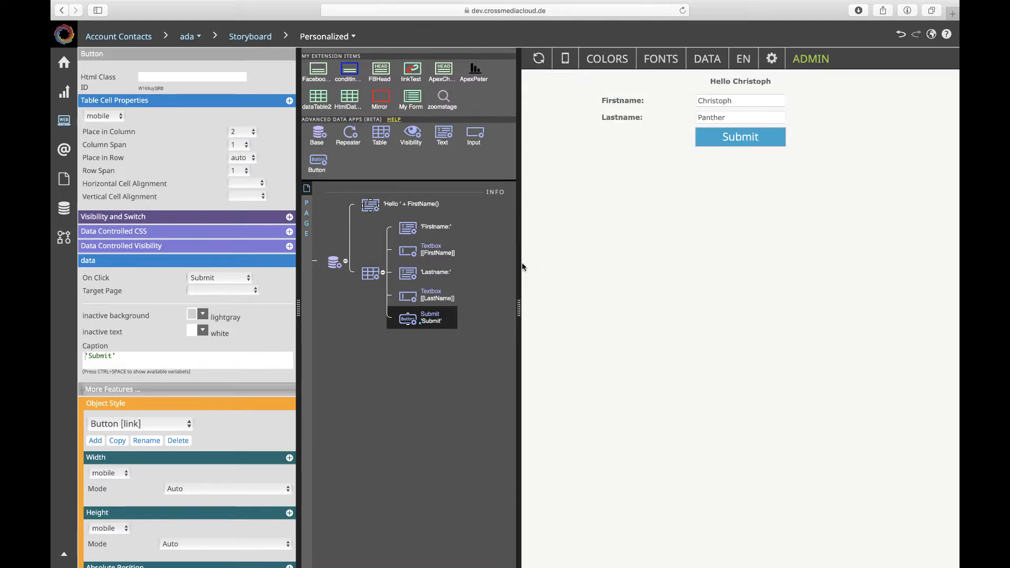
# Set the LastName textbox's validation to Has Value, keeping the error message 'Invalid Input'.
pyautogui.click(411, 294)
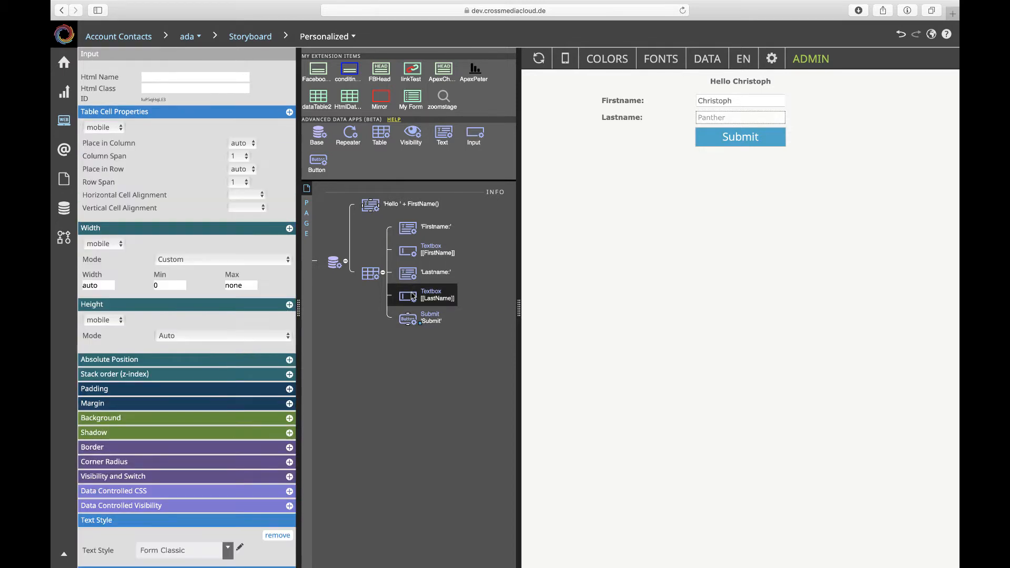
pyautogui.scroll(-5, 245, 332)
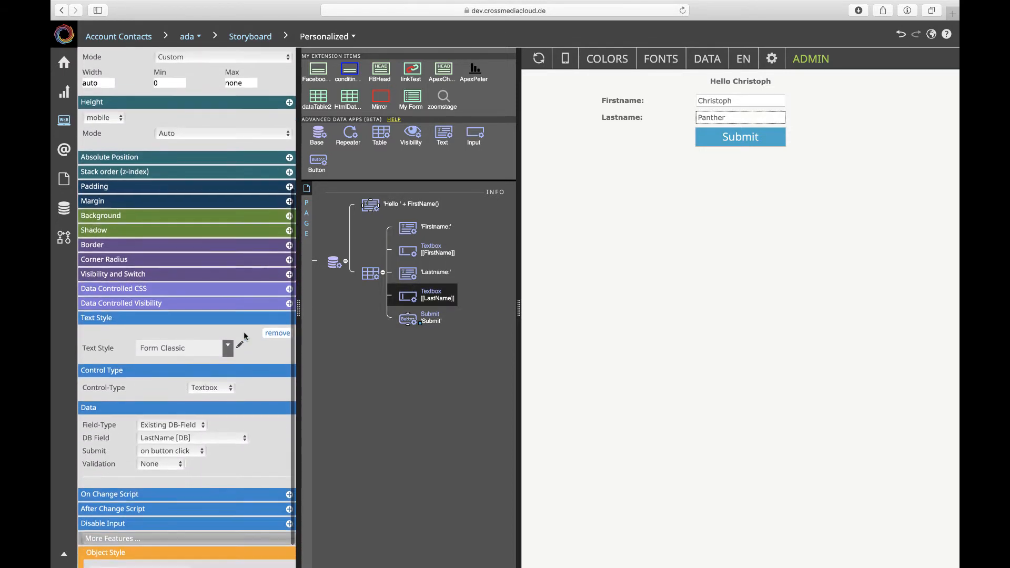
pyautogui.click(170, 448)
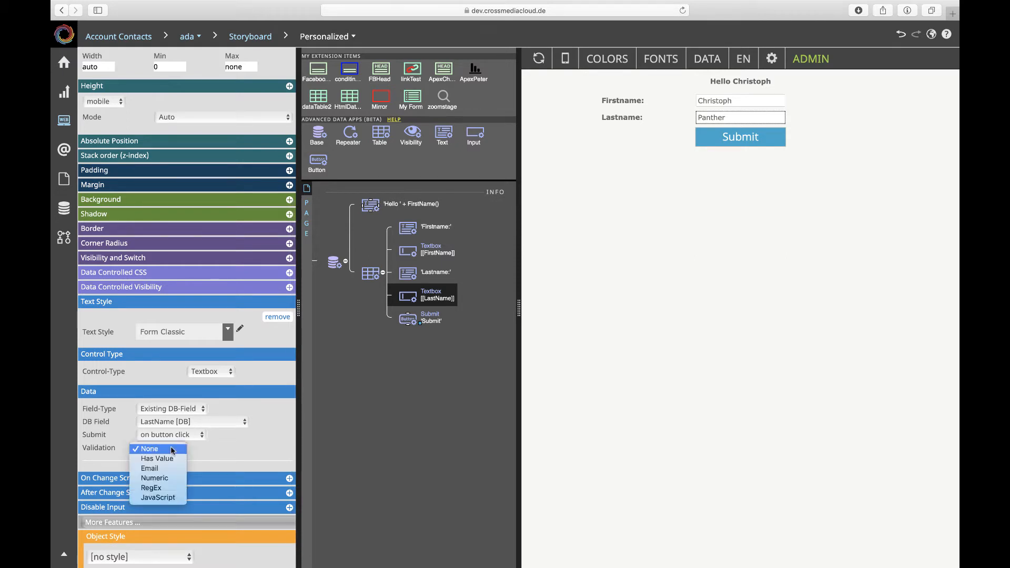
pyautogui.click(171, 459)
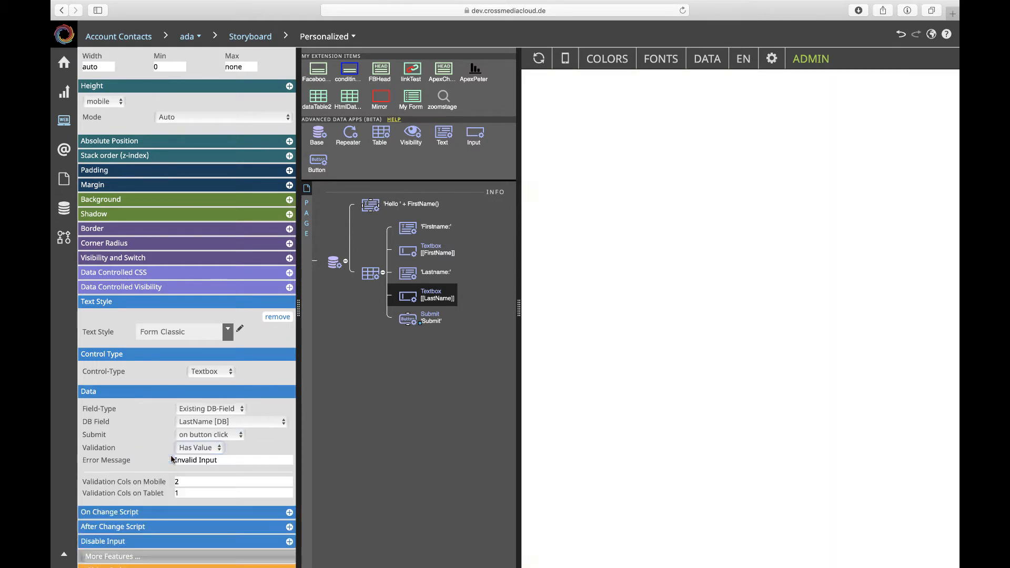
pyautogui.click(227, 461)
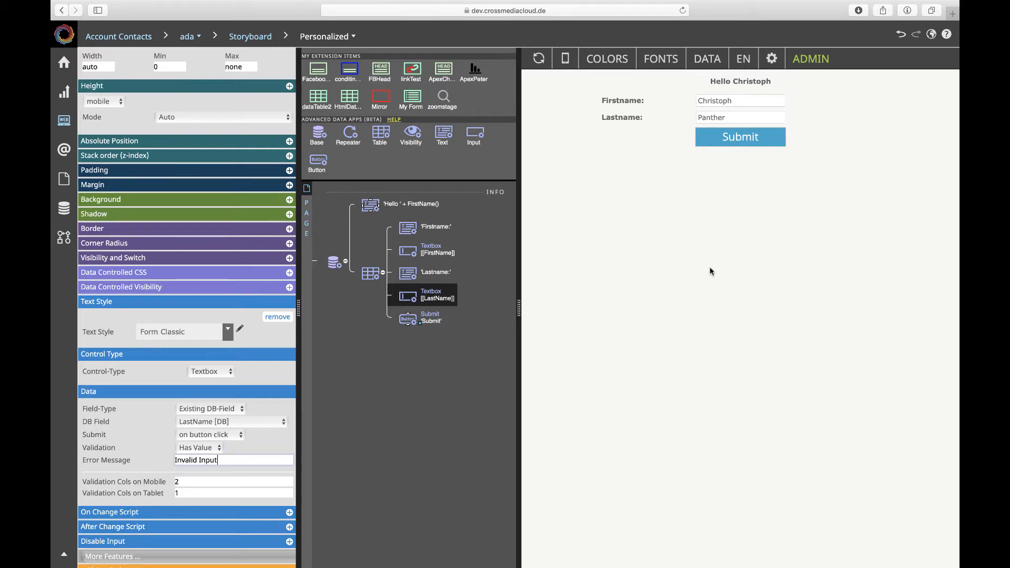
# Clear the last name in the preview and submit the form to test the validation.
pyautogui.click(743, 117)
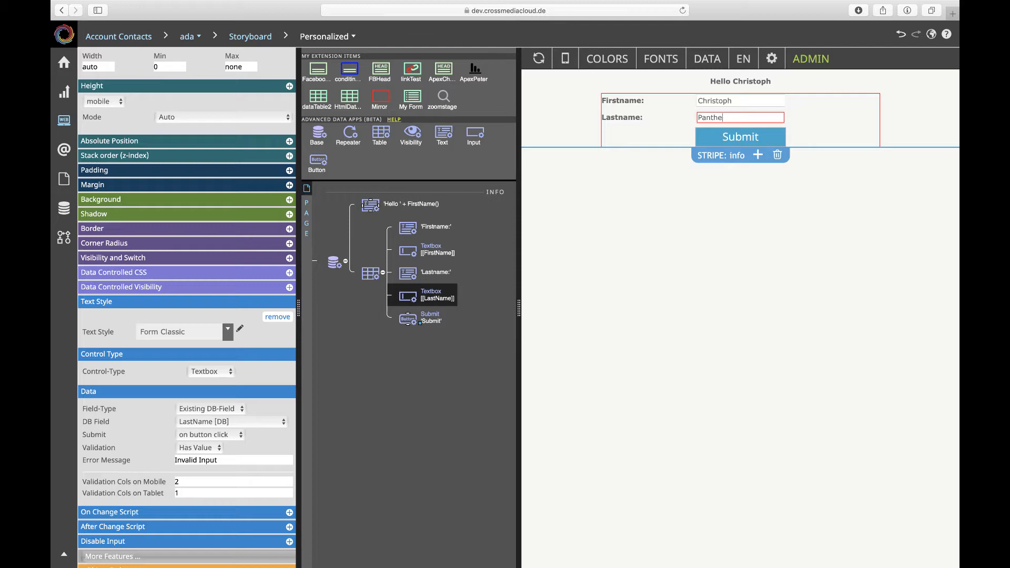
pyautogui.press('BackSpace')
pyautogui.press('BackSpace')
pyautogui.press('BackSpace')
pyautogui.press('BackSpace')
pyautogui.press('BackSpace')
pyautogui.press('BackSpace')
pyautogui.press('BackSpace')
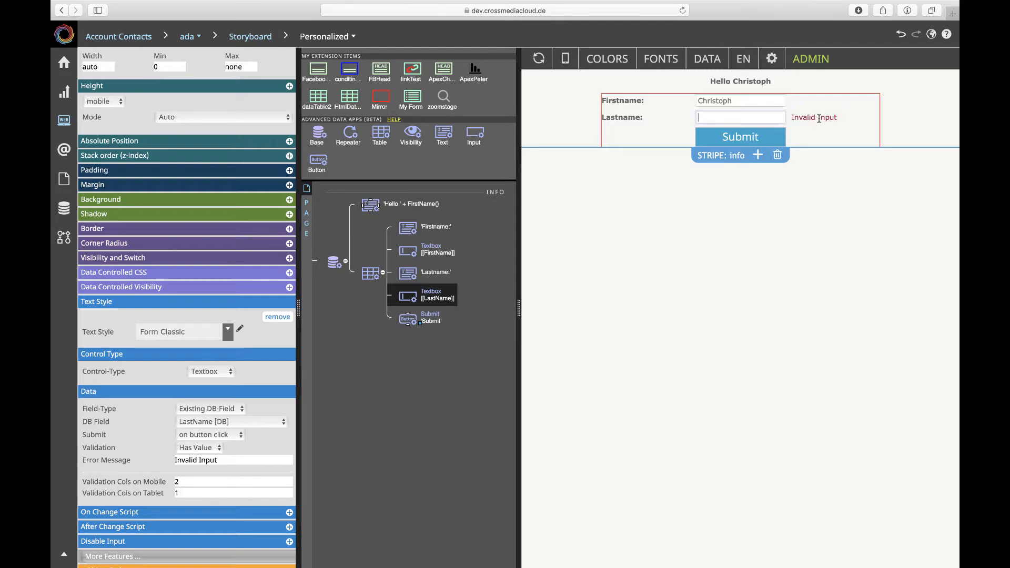
pyautogui.click(764, 137)
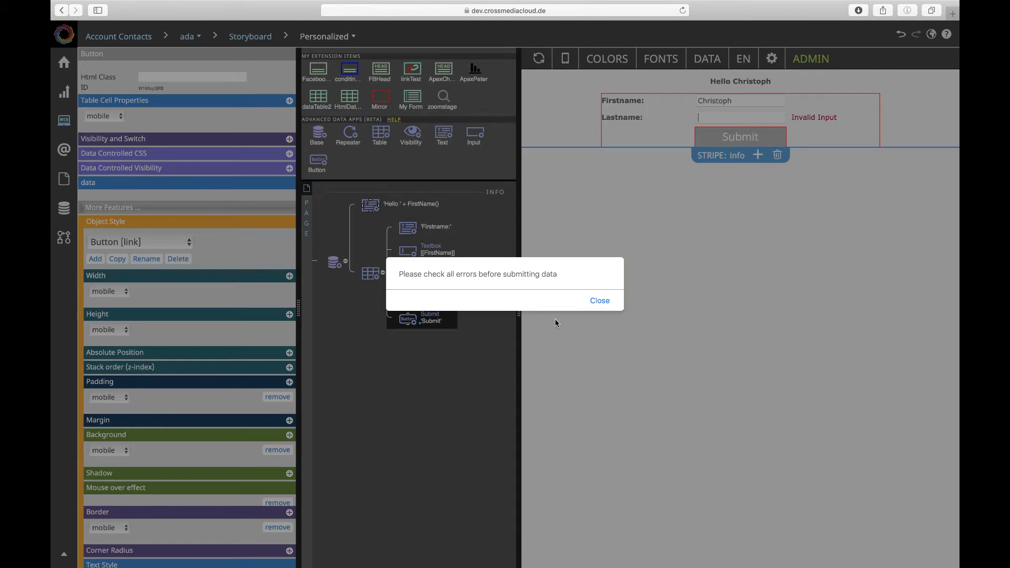
# Review the Base element's validation error message and submit the form with the last name empty to check it.
pyautogui.click(606, 302)
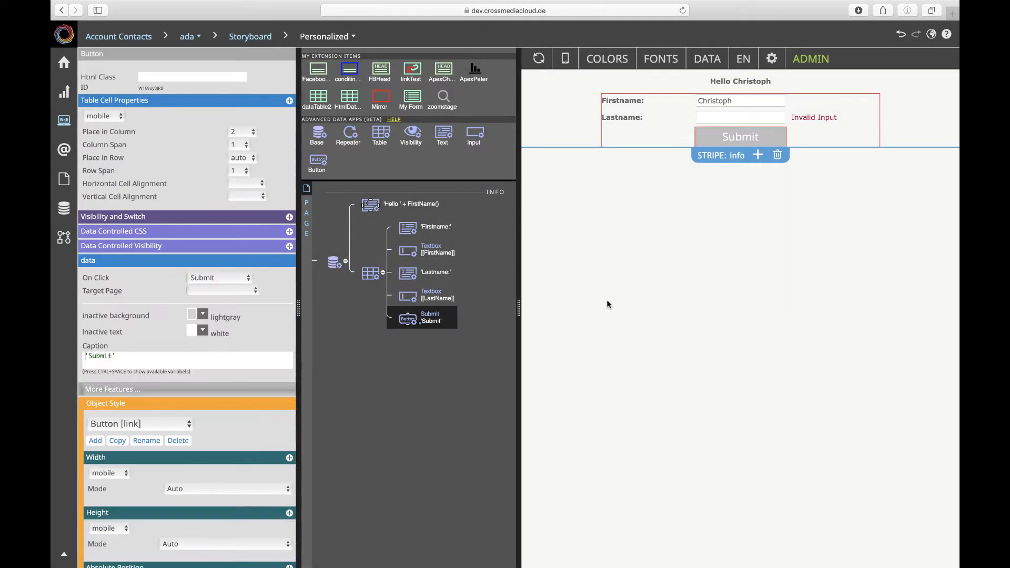
pyautogui.click(328, 267)
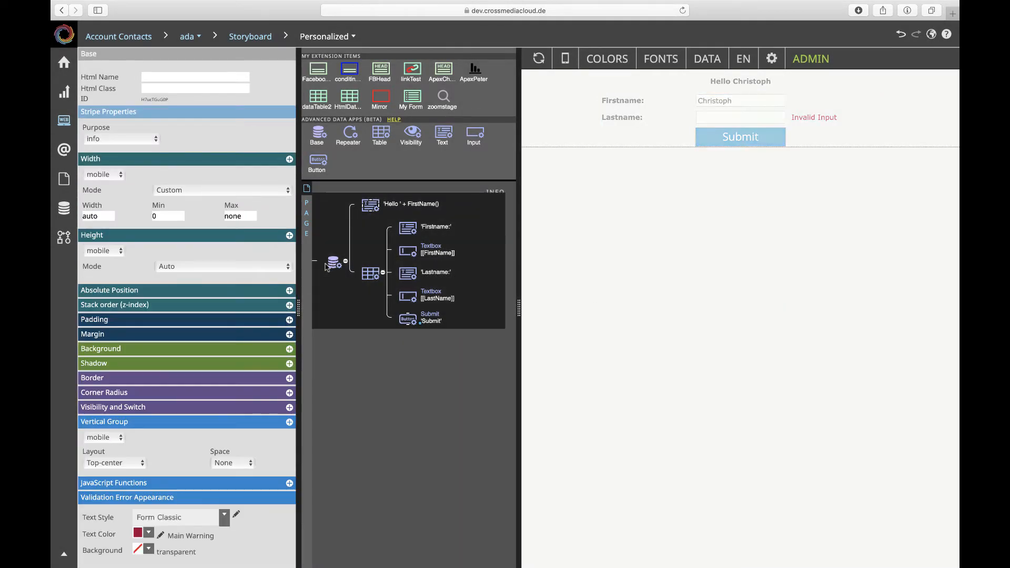
pyautogui.scroll(-3, 210, 322)
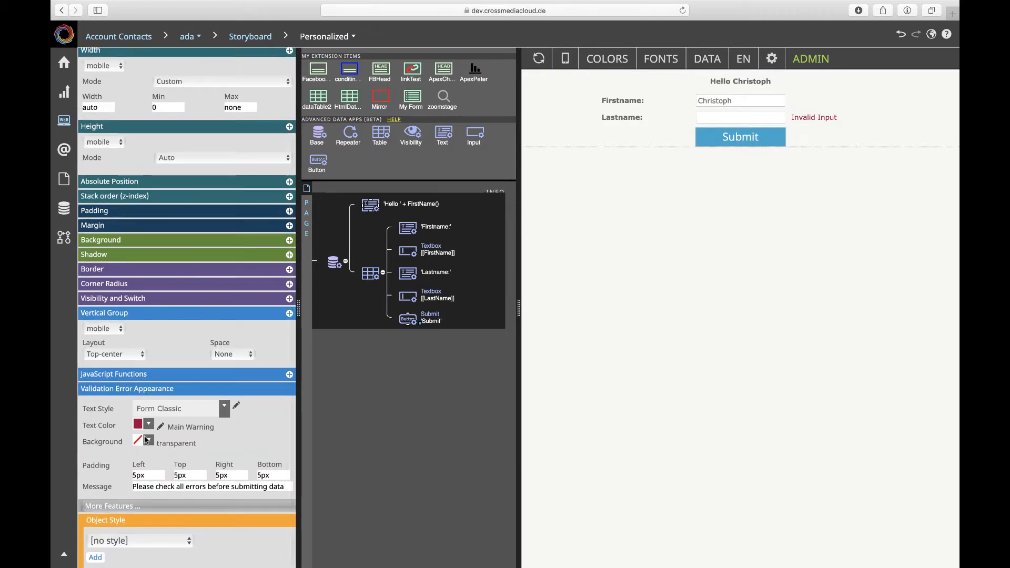
pyautogui.click(190, 489)
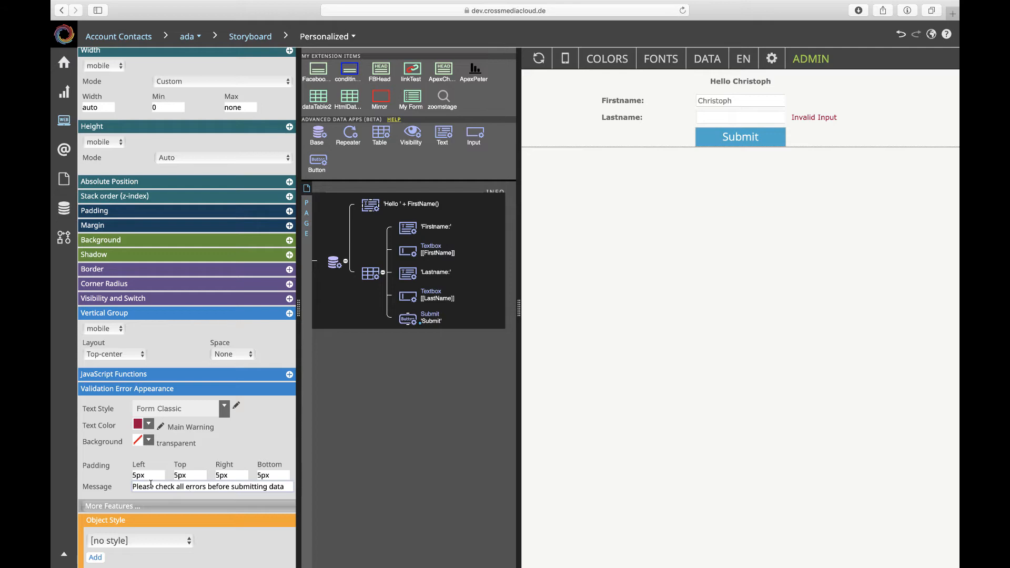
pyautogui.click(758, 141)
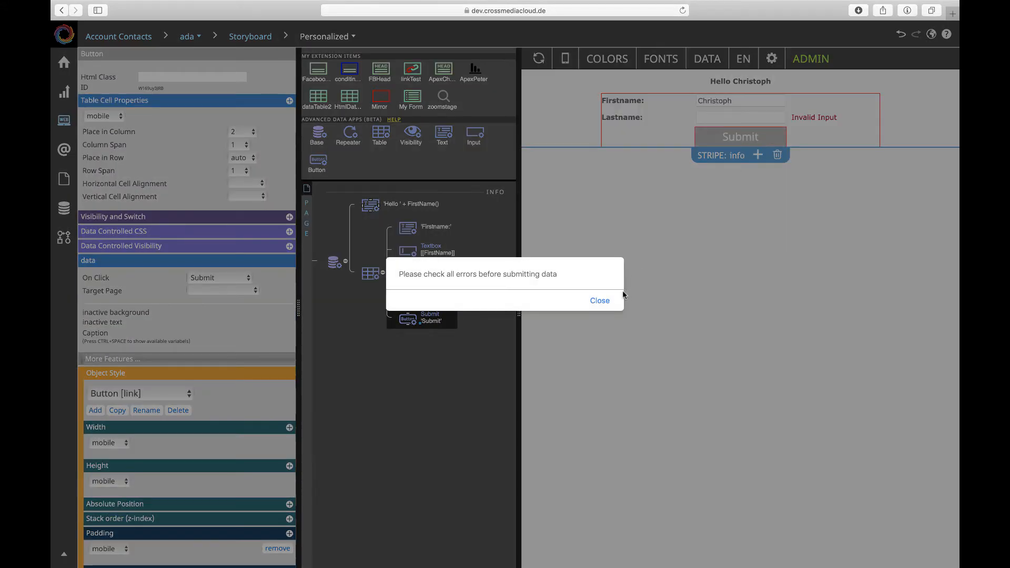
pyautogui.click(605, 300)
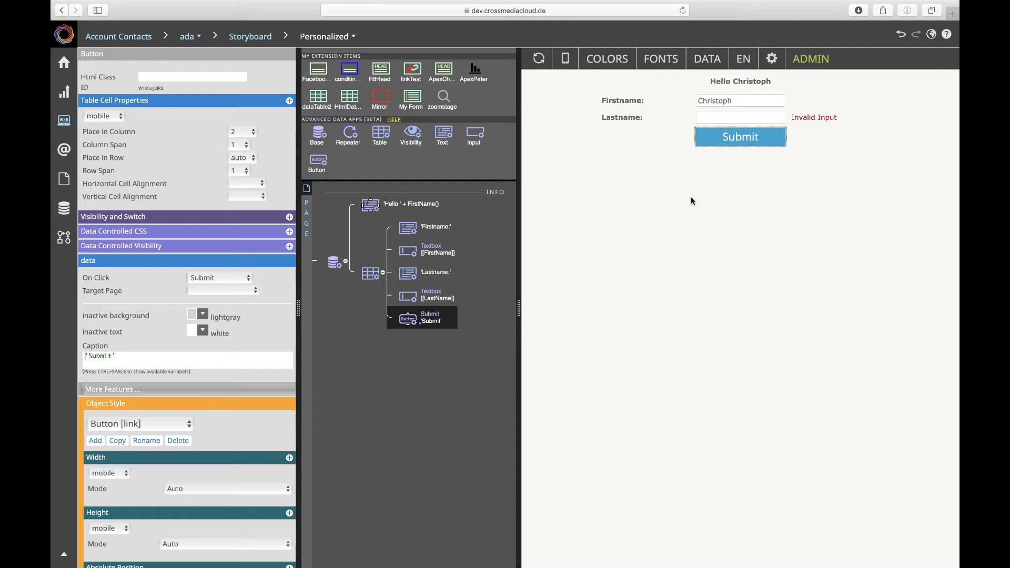
# Enter the contact's last name in the preview form's Lastname field and submit the form.
pyautogui.click(727, 118)
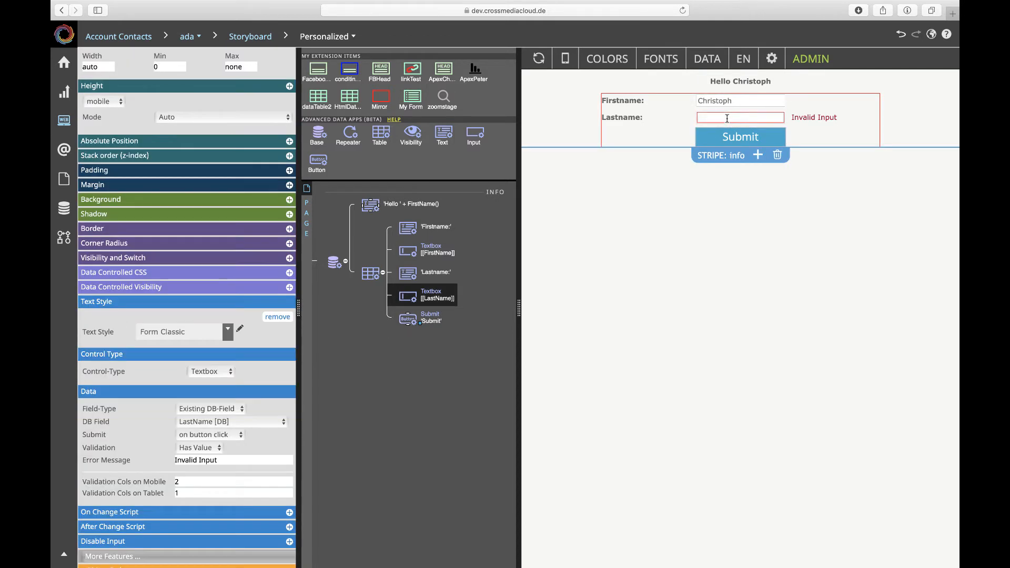
pyautogui.click(779, 139)
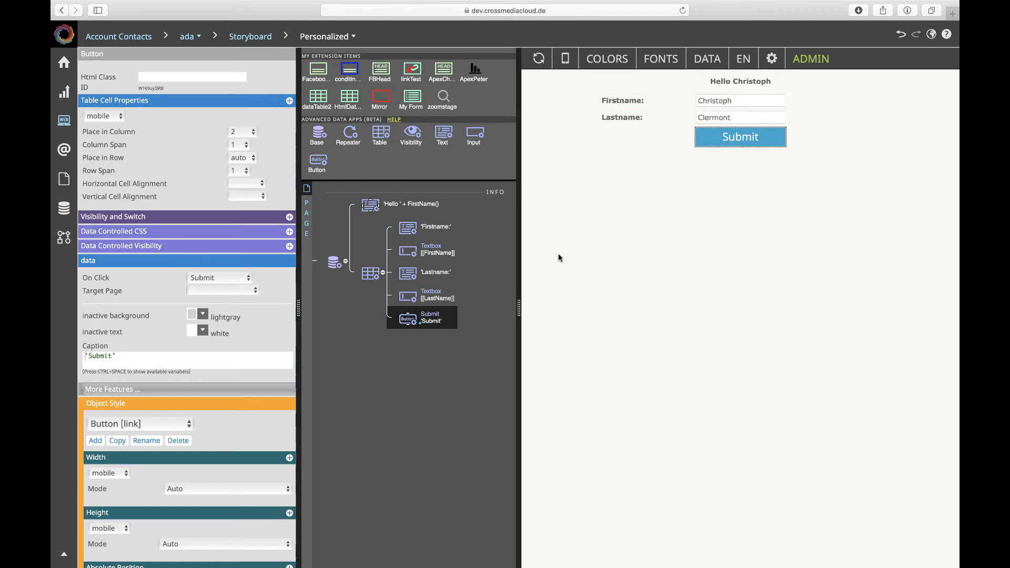
# Examine the form table's column definitions for mobile and tablet.
pyautogui.click(377, 276)
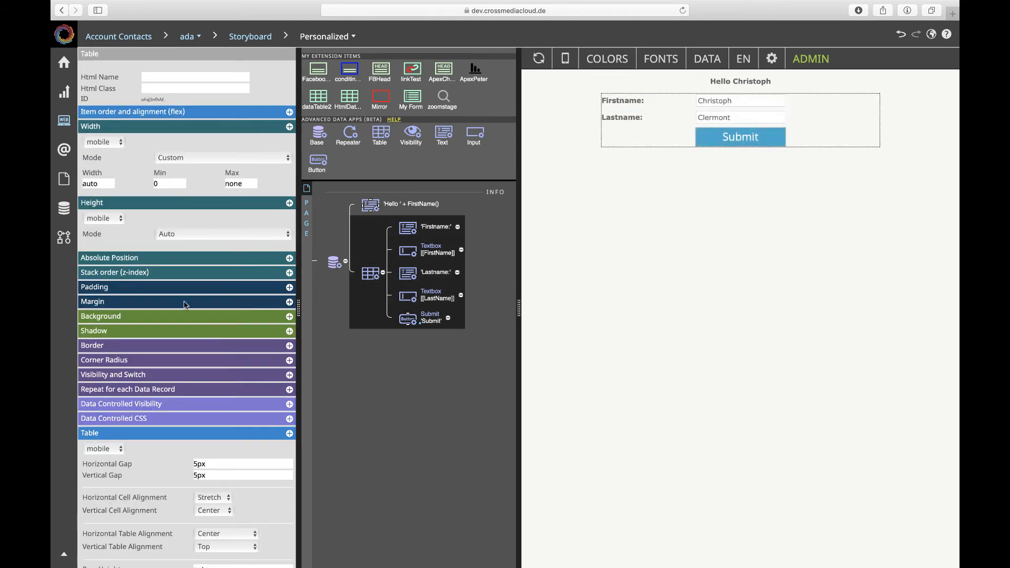
pyautogui.scroll(-5, 184, 301)
pyautogui.scroll(-1, 184, 305)
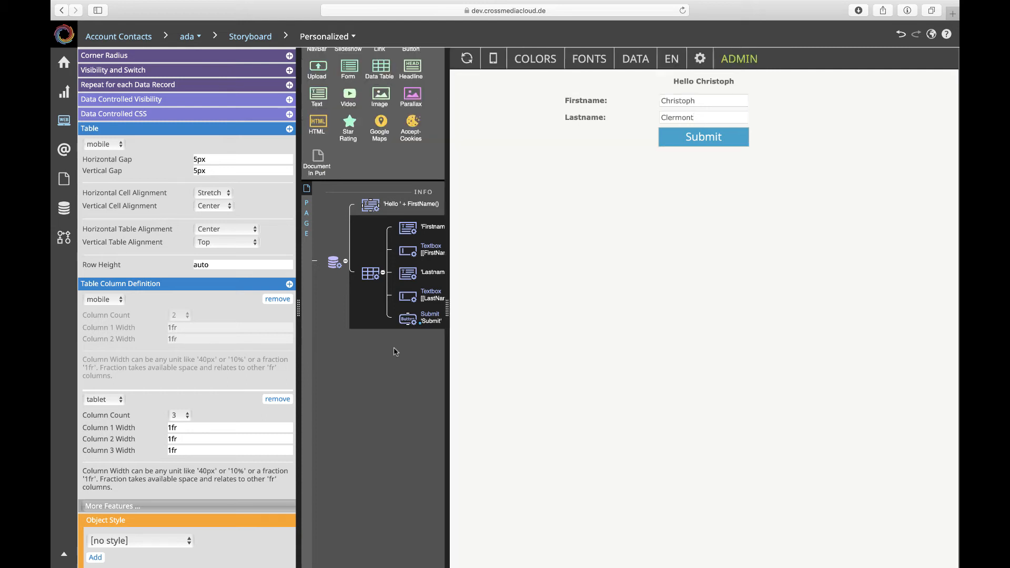
# Clear the last name in the preview and check the validation message's placement at narrow mobile width and wider tablet width.
pyautogui.moveTo(707, 118); pyautogui.dragTo(636, 117)
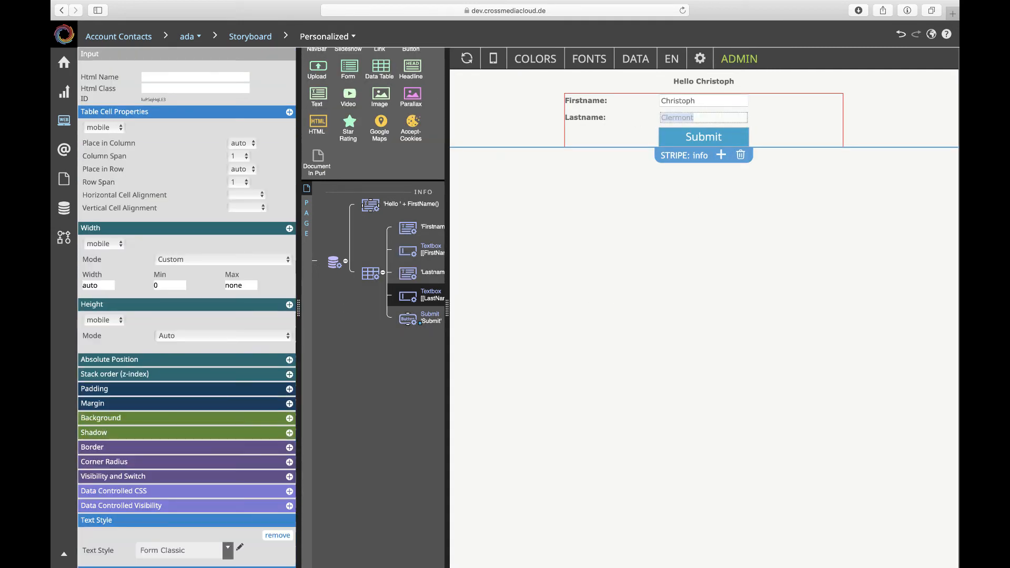
pyautogui.press('BackSpace')
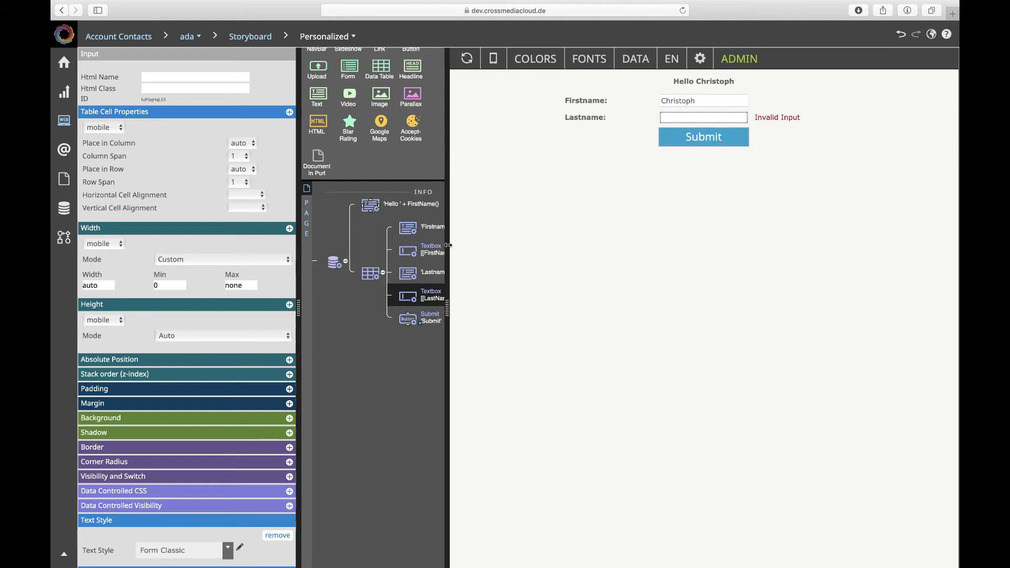
pyautogui.moveTo(447, 246); pyautogui.dragTo(689, 229)
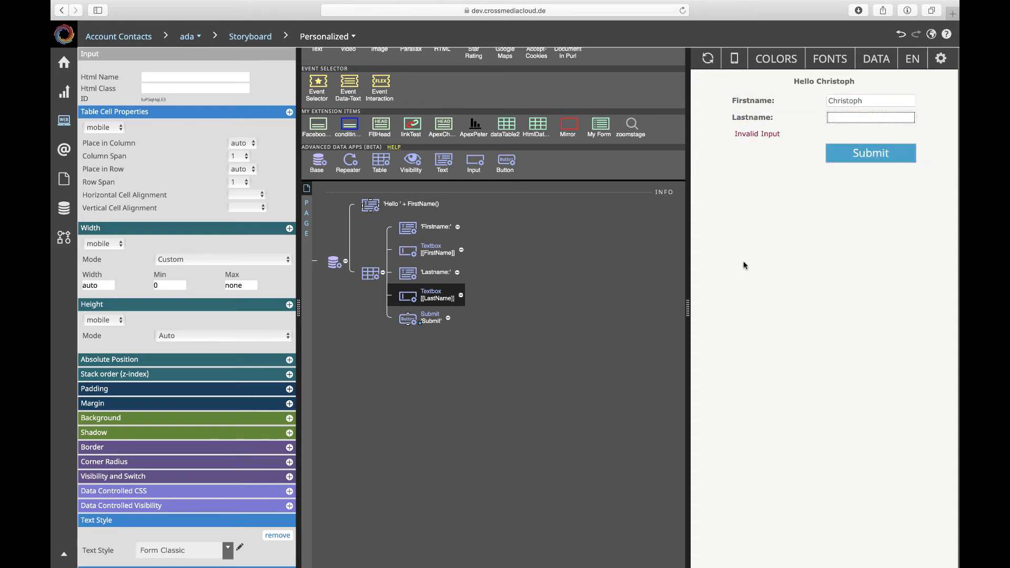
pyautogui.moveTo(690, 305); pyautogui.dragTo(526, 311)
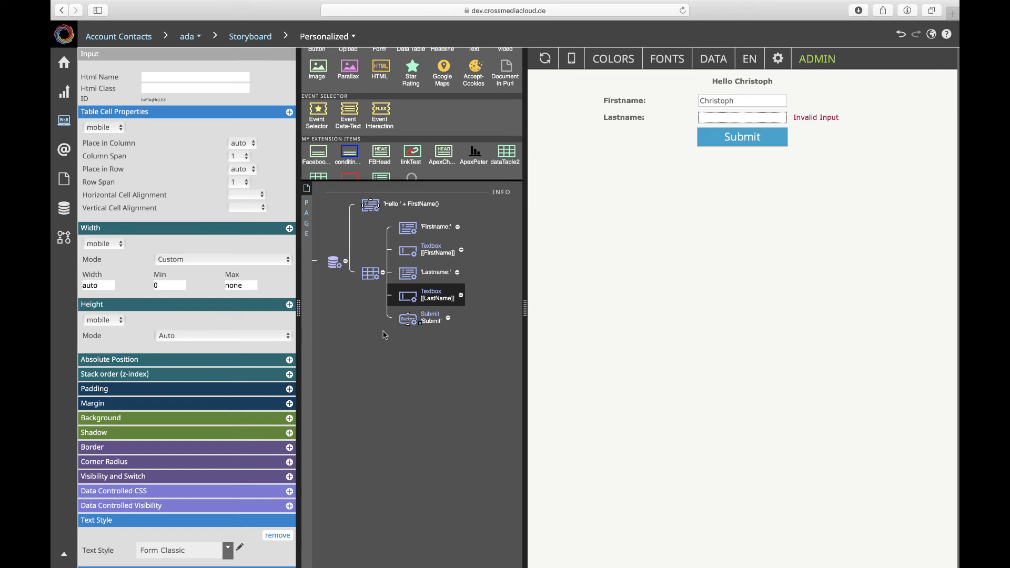
# Examine the table cell placement of the 'Firstname:' label and the FirstName textbox, and slightly widen the preview.
pyautogui.click(410, 235)
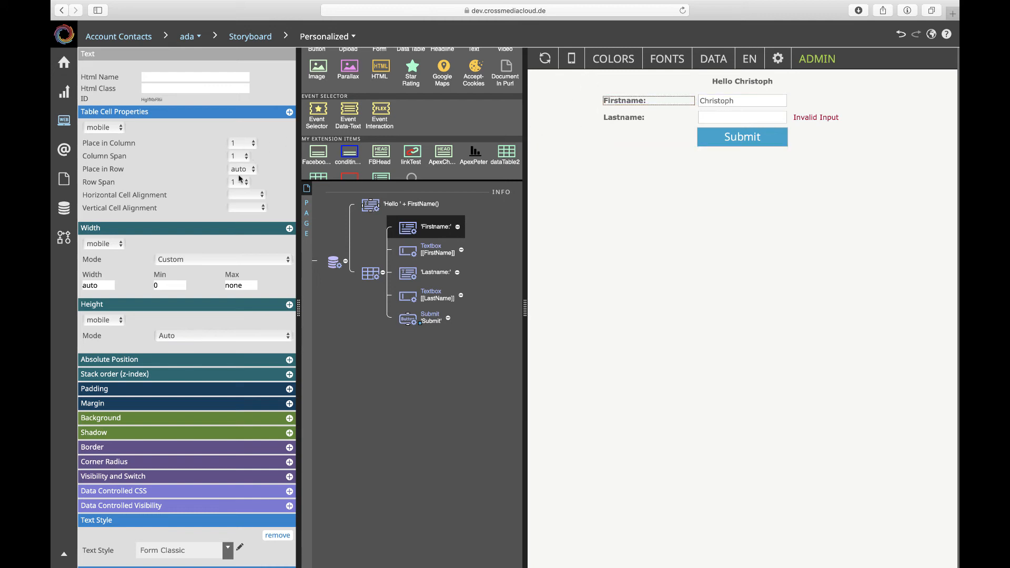
pyautogui.click(413, 253)
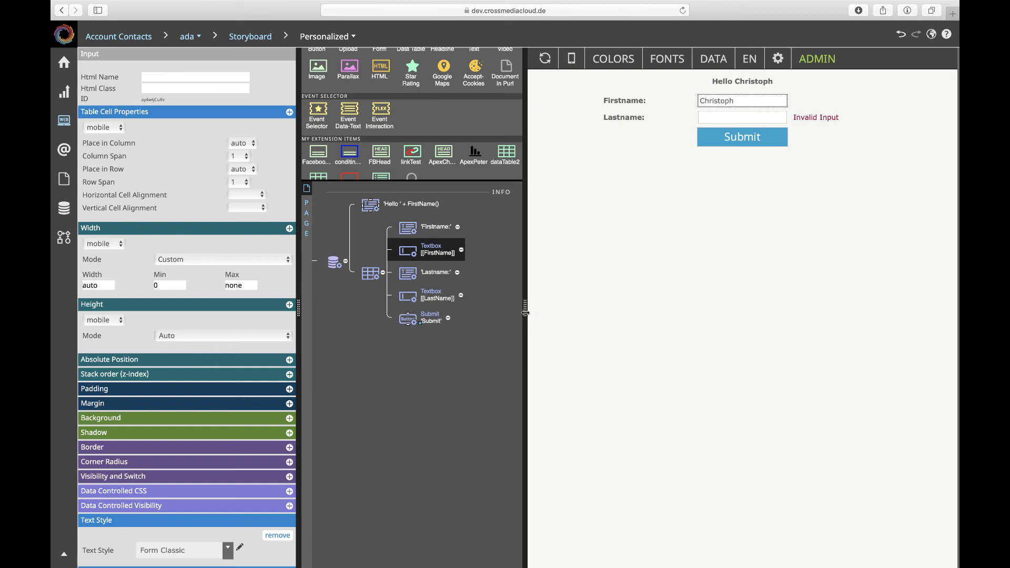
pyautogui.moveTo(525, 313); pyautogui.dragTo(492, 283)
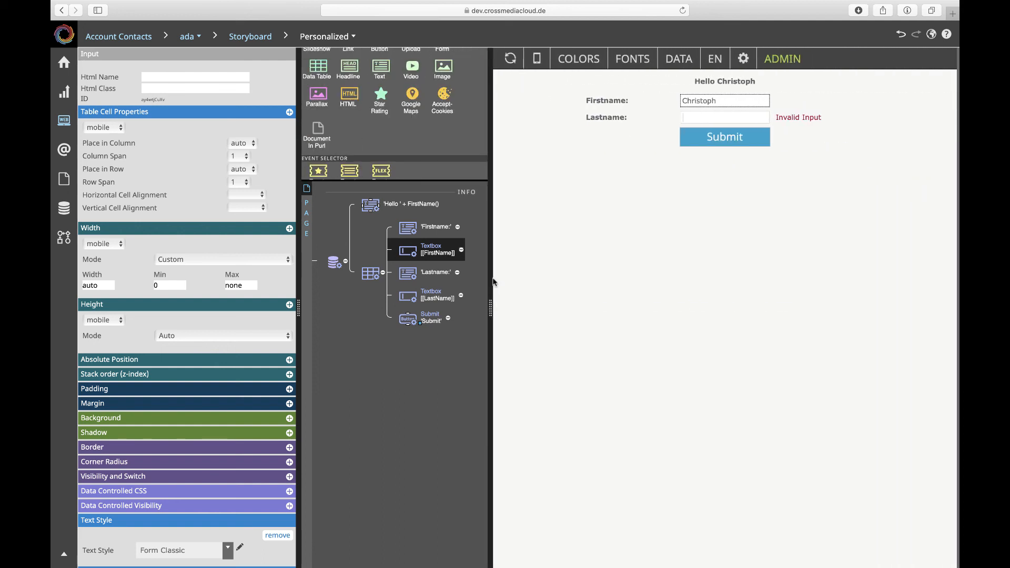